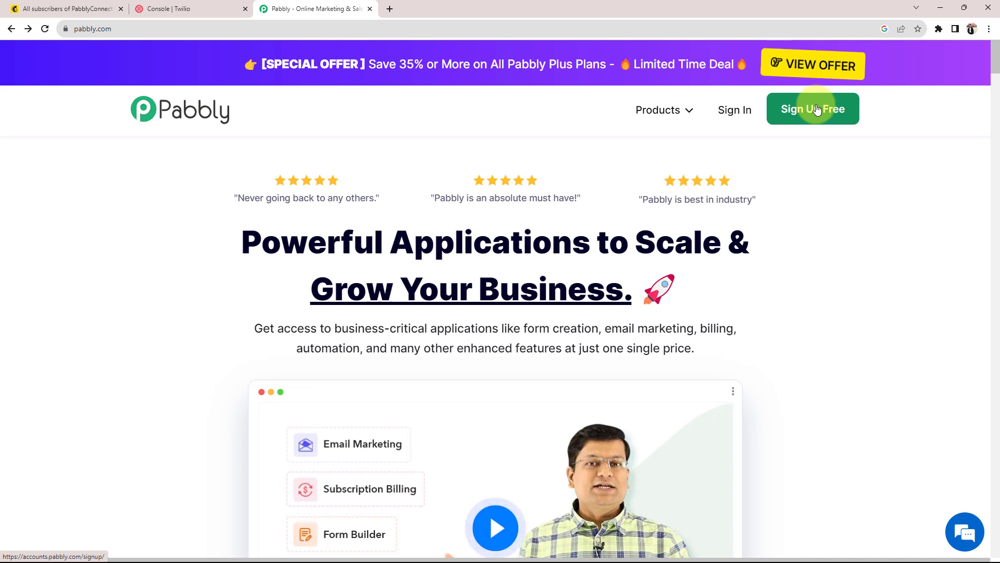
Step: Sign in to the existing Pabbly account and open Pabbly Connect
{"action": "left_click", "coordinate": [739, 115]}
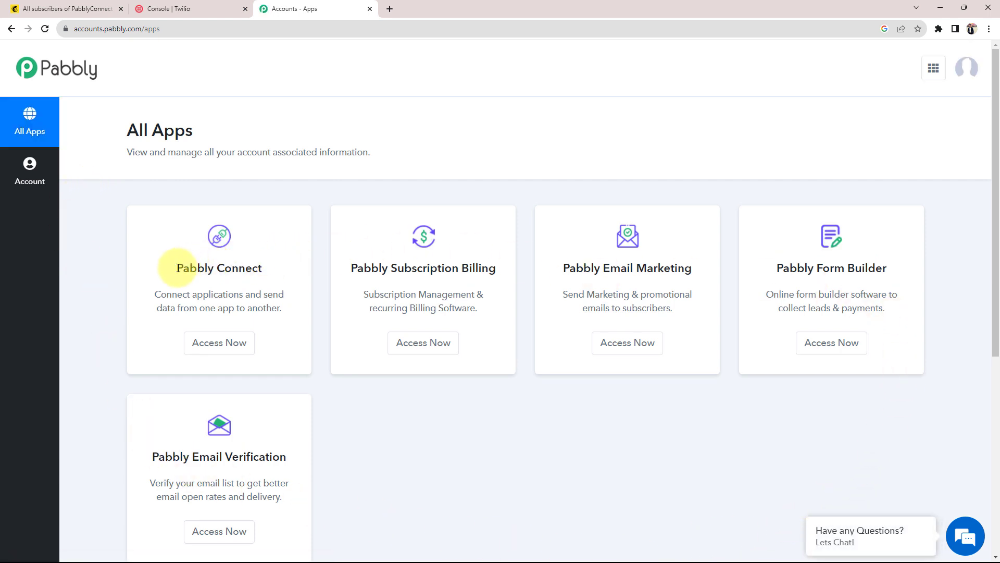
{"action": "left_click_drag", "start_coordinate": [177, 265], "coordinate": [263, 267]}
{"action": "left_click", "coordinate": [234, 342]}
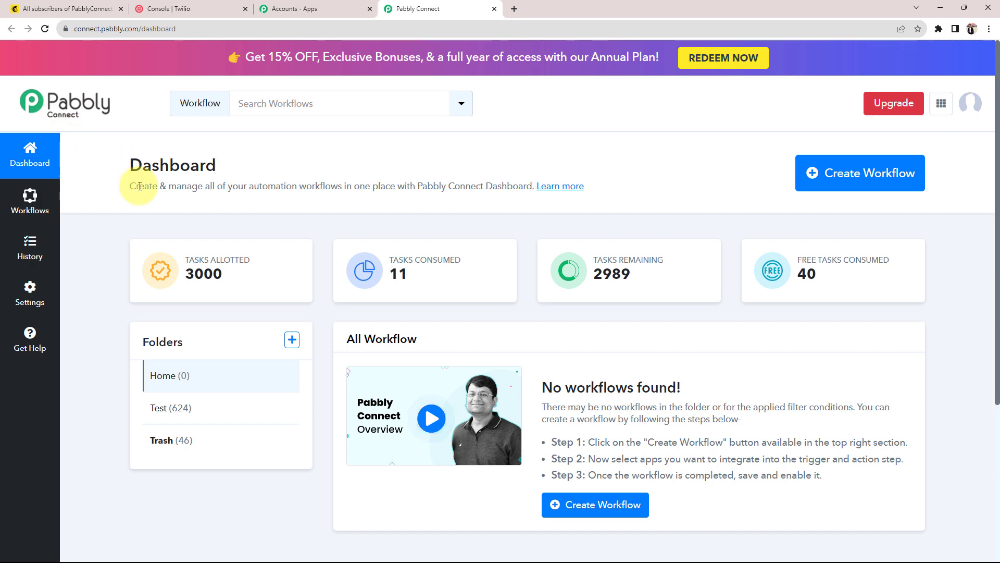
Step: Create a workflow named "Send SMS to New Mailchimp Subscribers"
{"action": "mouse_move", "coordinate": [849, 228]}
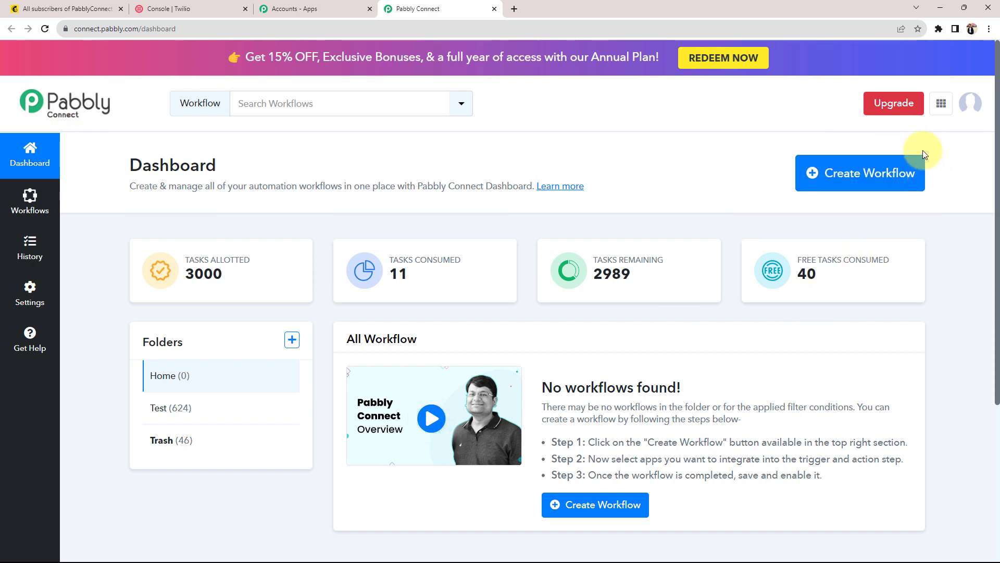
{"action": "left_click", "coordinate": [881, 182]}
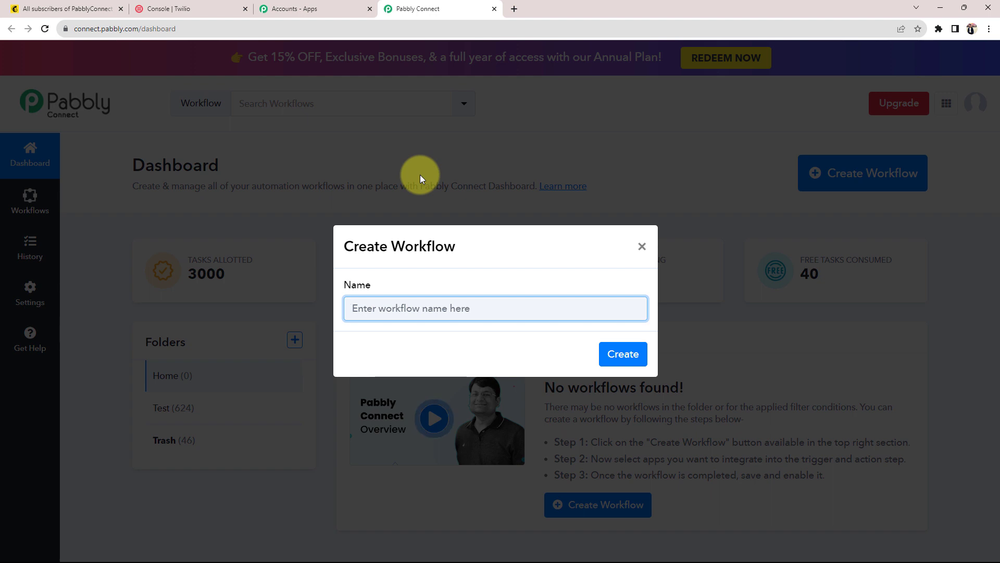
{"action": "type", "text": "Send SMS to New Mailchimp Subscribers"}
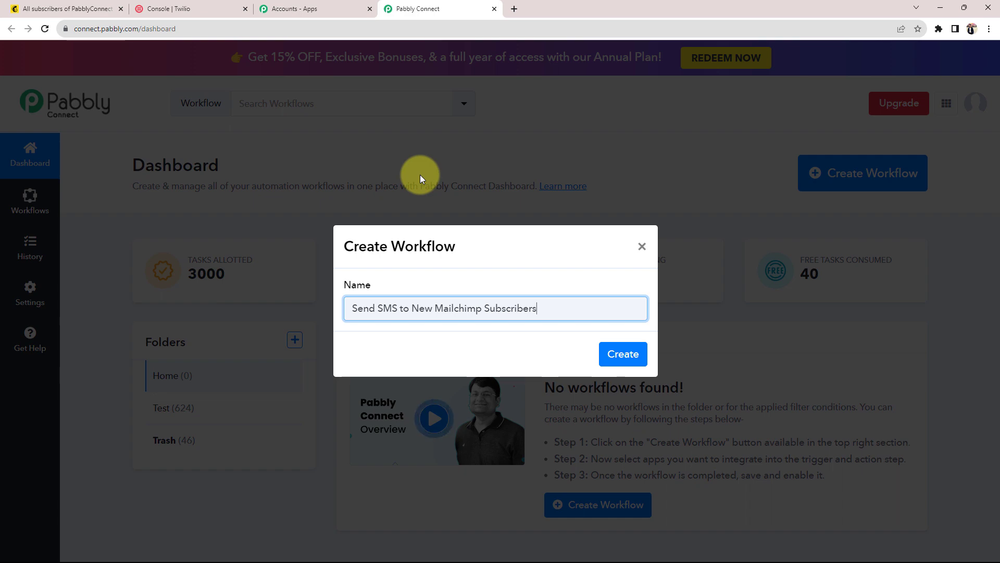
{"action": "left_click", "coordinate": [621, 353]}
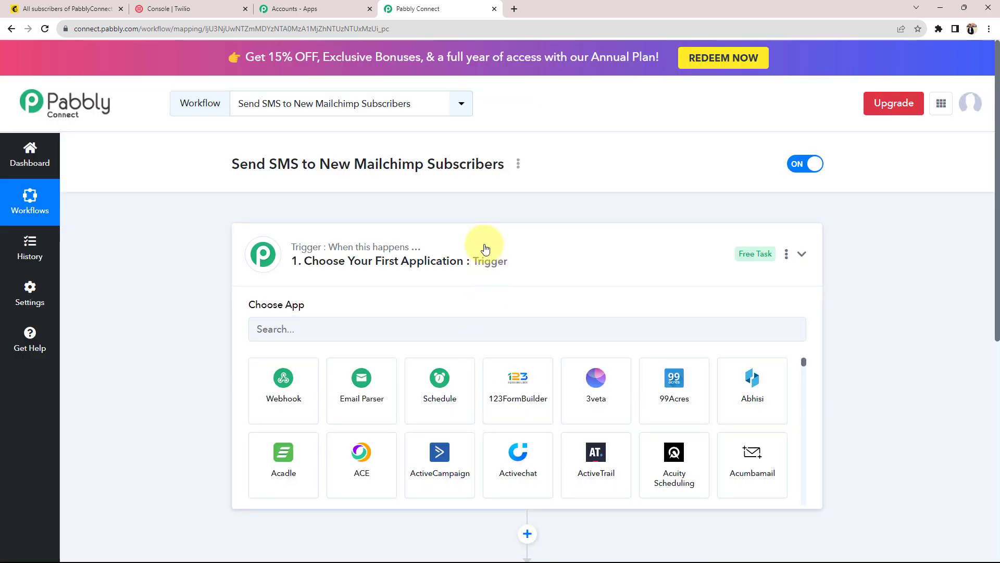
Step: Set the workflow trigger to the Mailchimp app with the New Subscriber event
{"action": "left_click", "coordinate": [485, 249]}
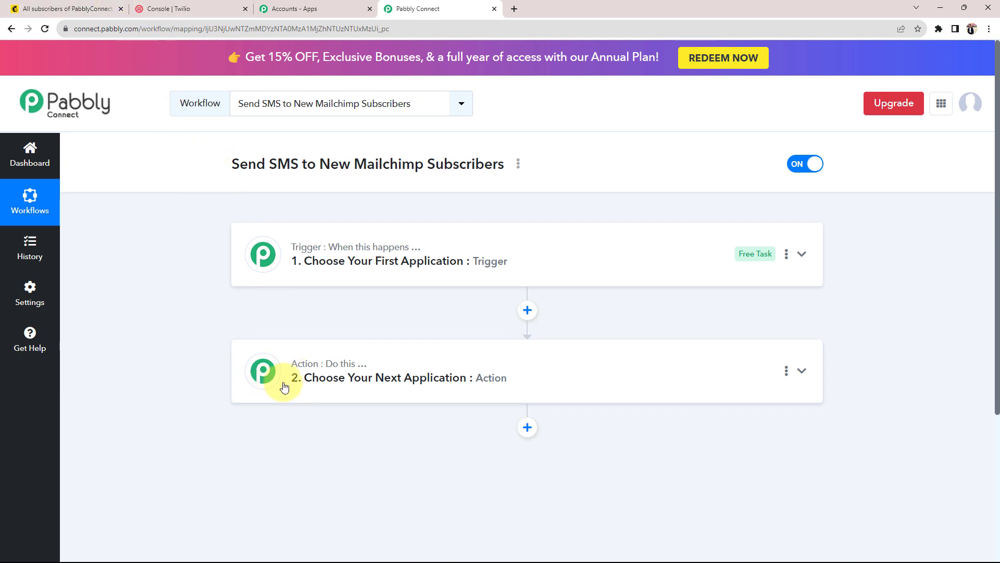
{"action": "left_click", "coordinate": [313, 260]}
{"action": "left_click", "coordinate": [277, 330]}
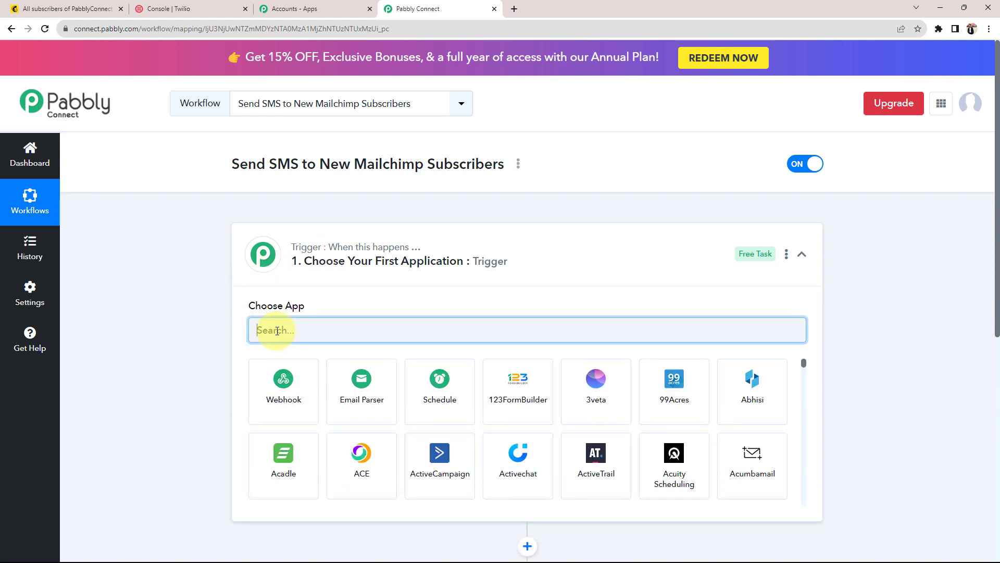
{"action": "type", "text": "mail"}
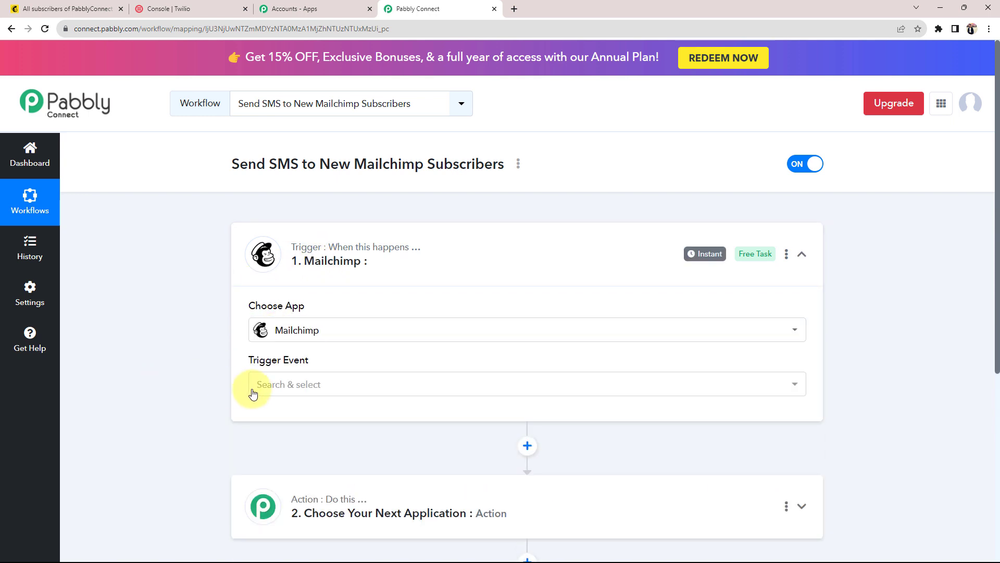
{"action": "left_click", "coordinate": [252, 386]}
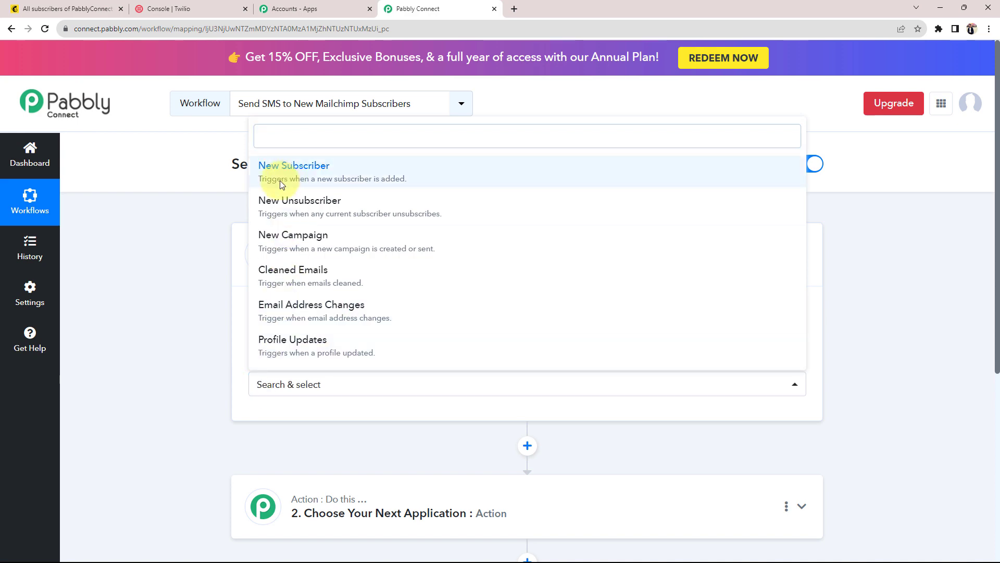
{"action": "left_click", "coordinate": [281, 167]}
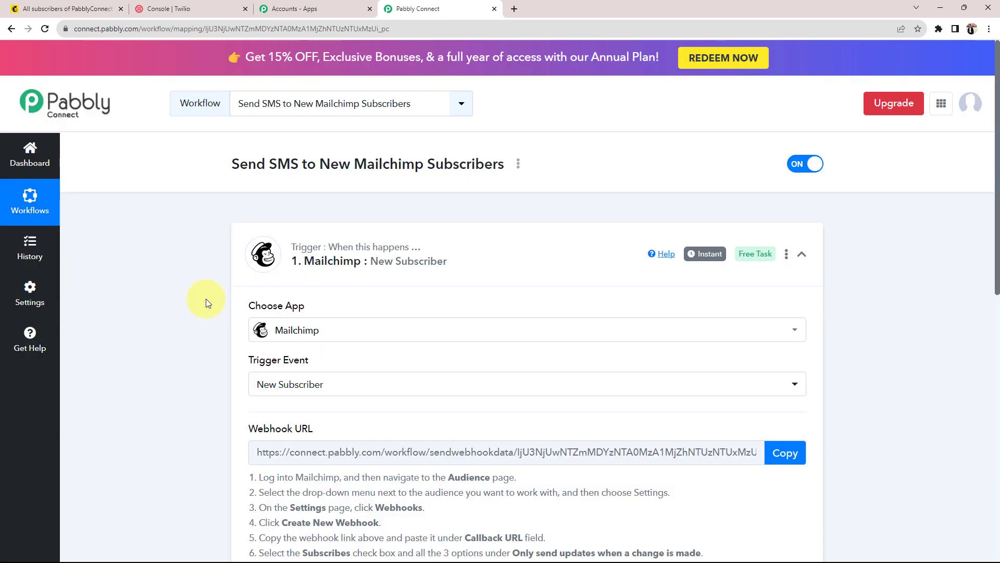
Step: Set the workflow's action step to the Twilio app with the Send SMS Message event
{"action": "scroll", "coordinate": [205, 298], "scroll_direction": "down", "scroll_amount": 9}
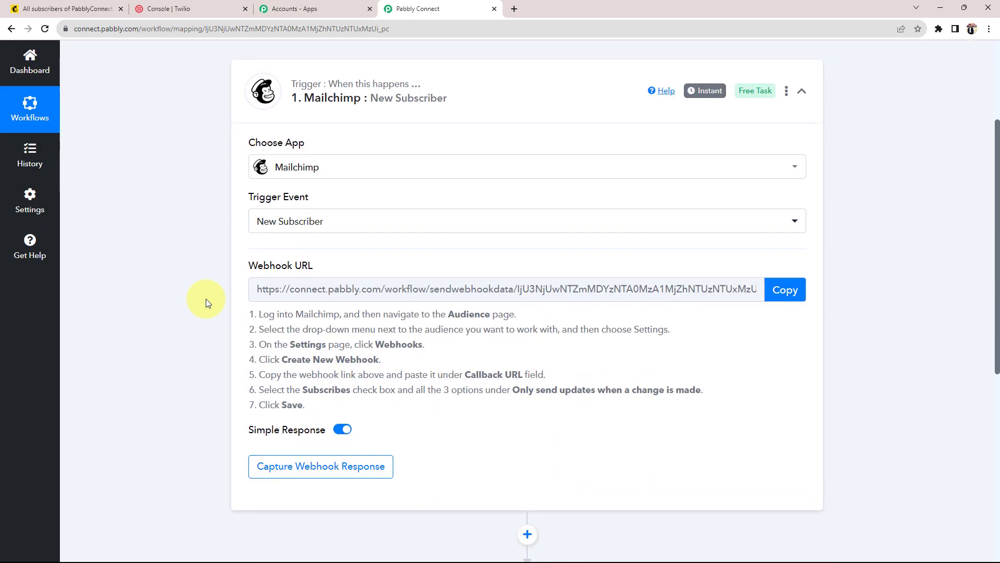
{"action": "left_click", "coordinate": [283, 318]}
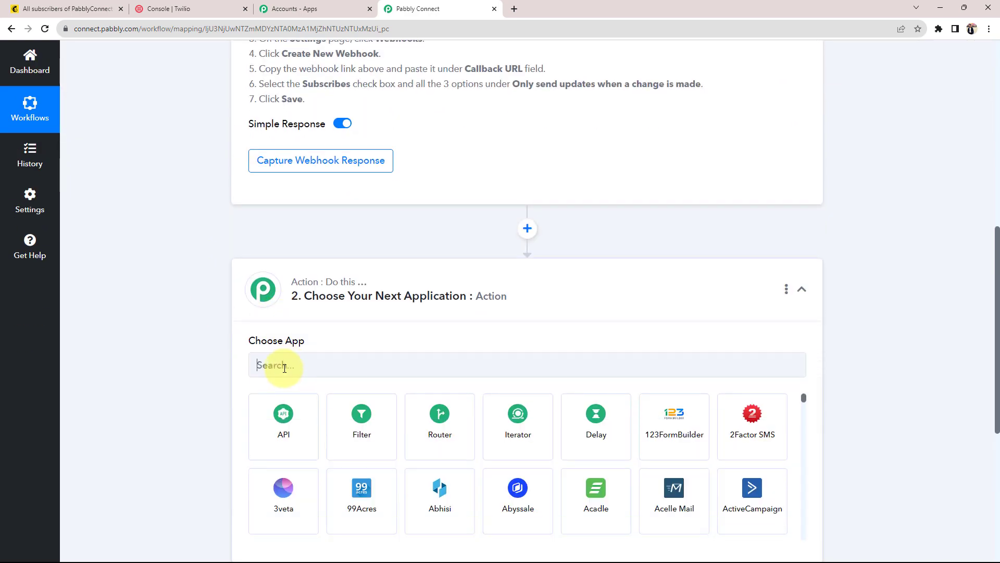
{"action": "left_click", "coordinate": [280, 364]}
{"action": "type", "text": "tw"}
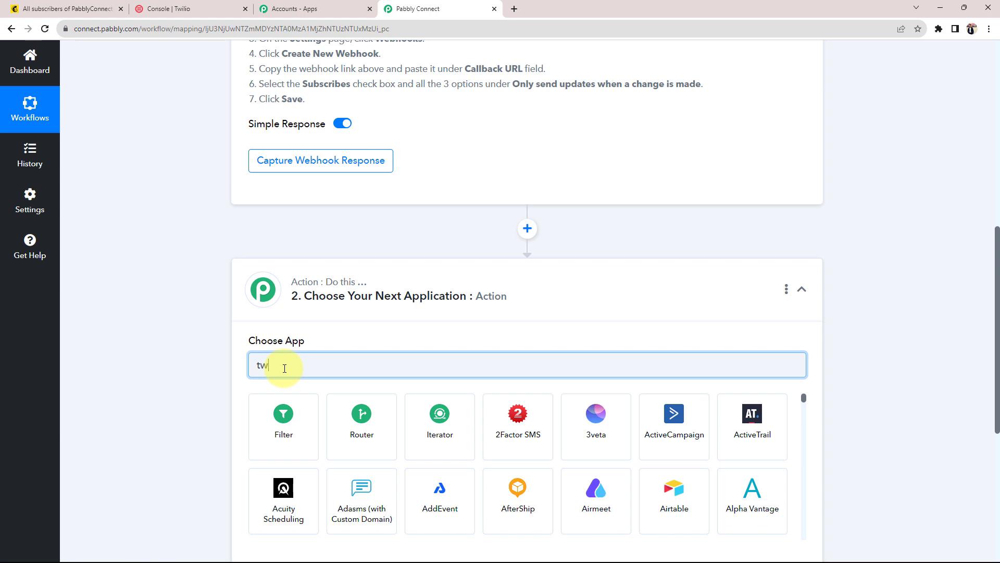
{"action": "type", "text": "ili"}
{"action": "left_click", "coordinate": [298, 414]}
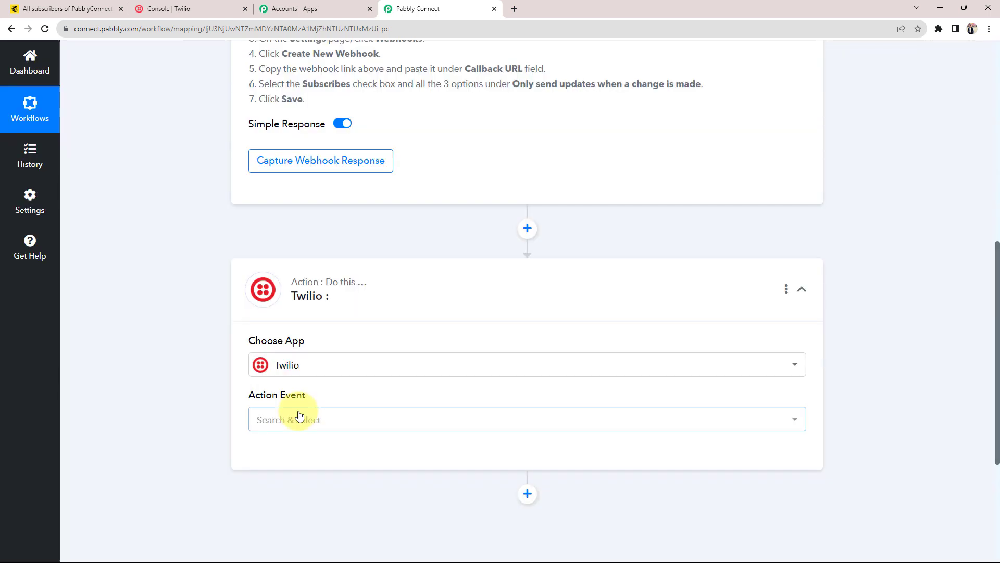
{"action": "left_click", "coordinate": [286, 421]}
{"action": "left_click", "coordinate": [283, 201]}
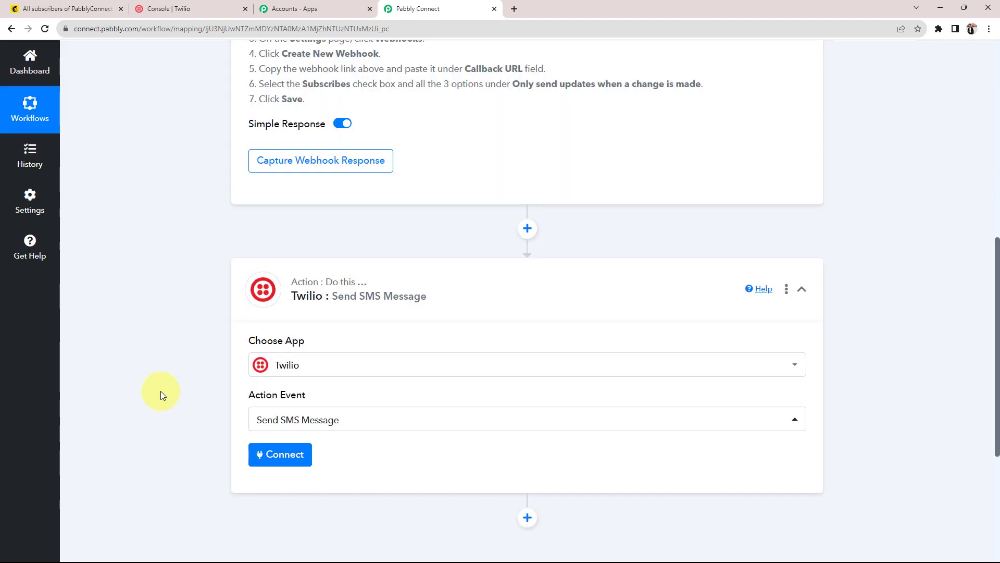
Step: Review the app and event chosen for the Mailchimp trigger and the Twilio action
{"action": "scroll", "coordinate": [161, 391], "scroll_direction": "up", "scroll_amount": 6}
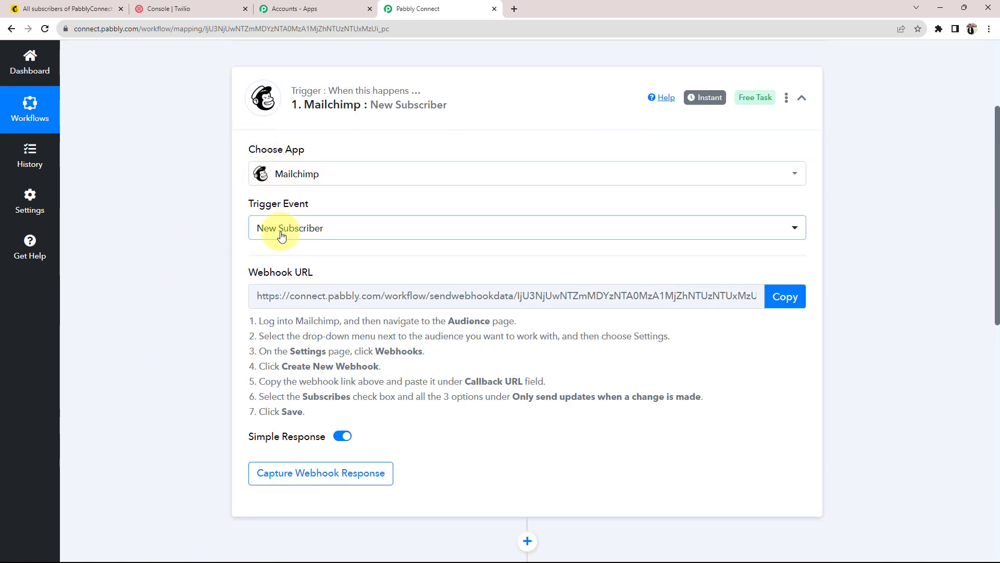
{"action": "scroll", "coordinate": [157, 396], "scroll_direction": "down", "scroll_amount": 7}
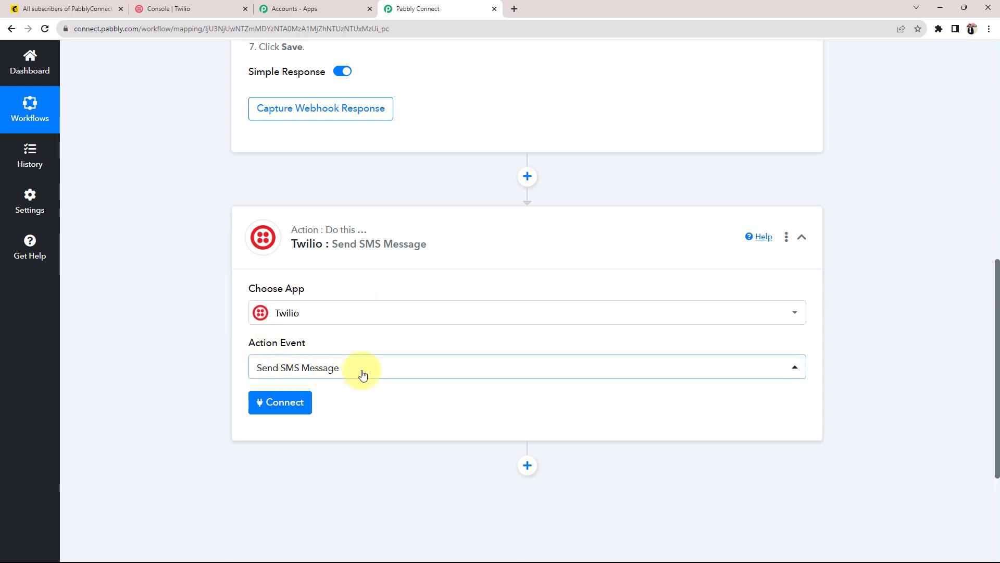
{"action": "scroll", "coordinate": [186, 360], "scroll_direction": "up", "scroll_amount": 8}
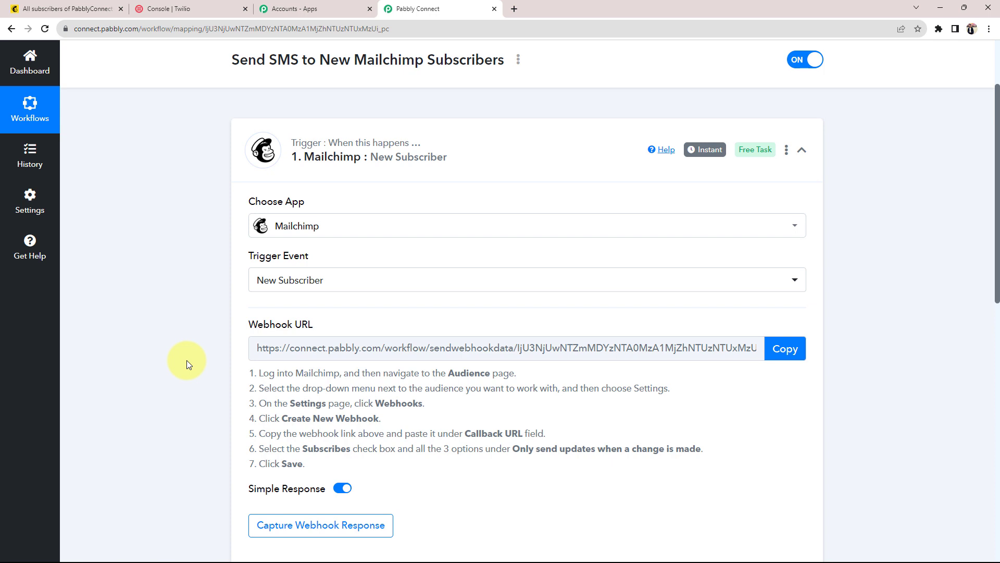
{"action": "scroll", "coordinate": [186, 361], "scroll_direction": "down", "scroll_amount": 1}
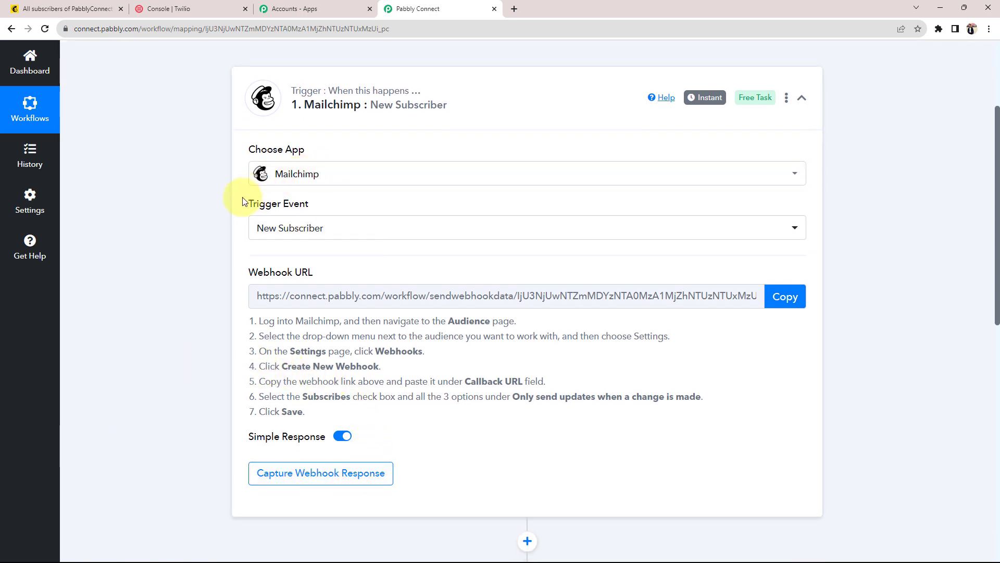
{"action": "scroll", "coordinate": [185, 300], "scroll_direction": "down", "scroll_amount": 6}
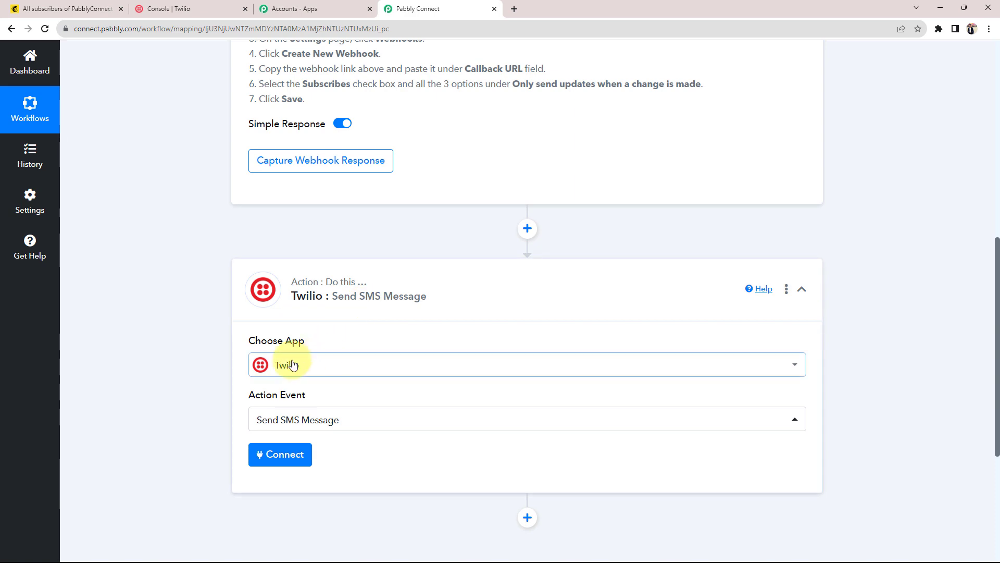
{"action": "scroll", "coordinate": [291, 364], "scroll_direction": "up", "scroll_amount": 7}
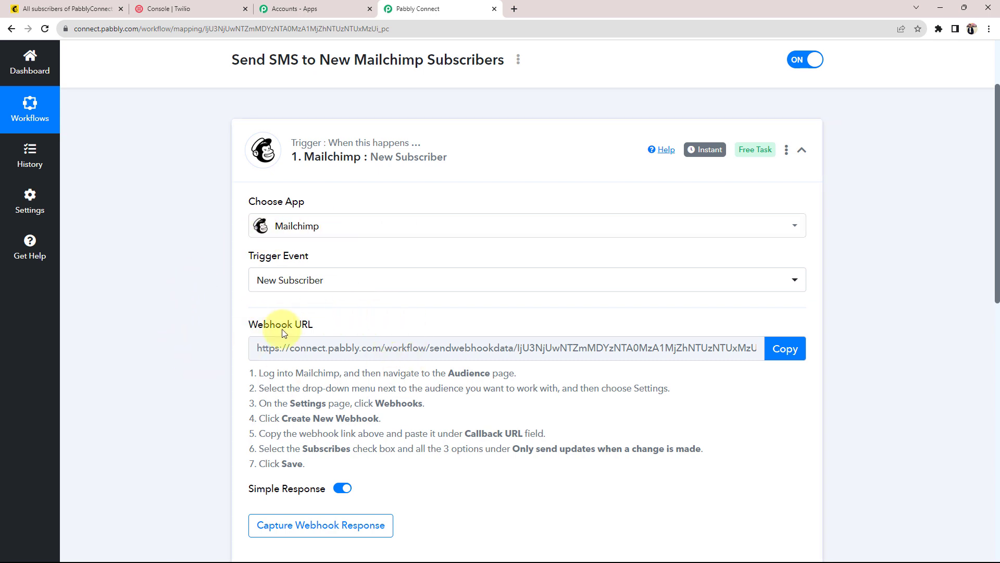
Step: Read the webhook setup instructions in the Mailchimp trigger and copy its webhook URL
{"action": "left_click_drag", "start_coordinate": [248, 325], "coordinate": [315, 326]}
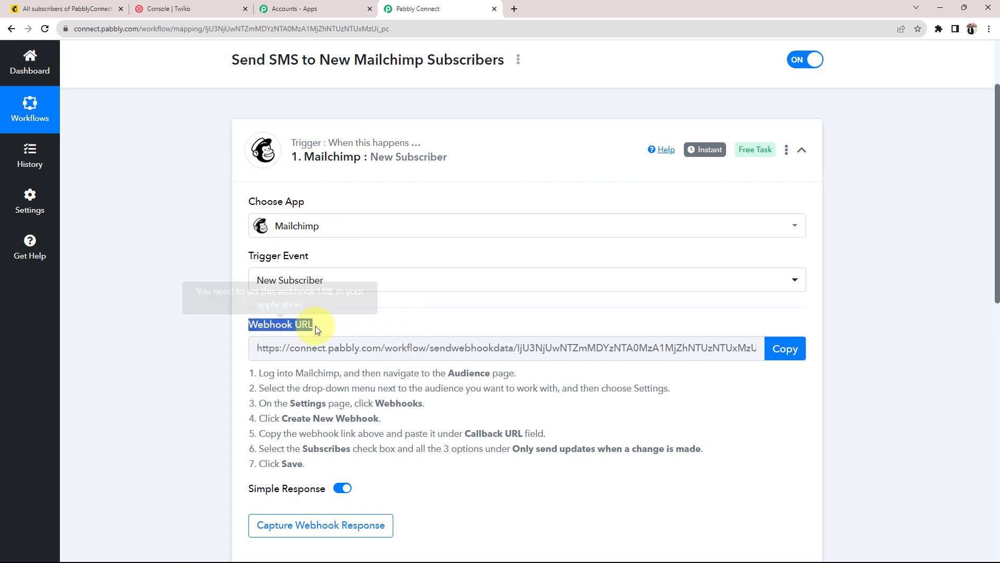
{"action": "left_click", "coordinate": [266, 314]}
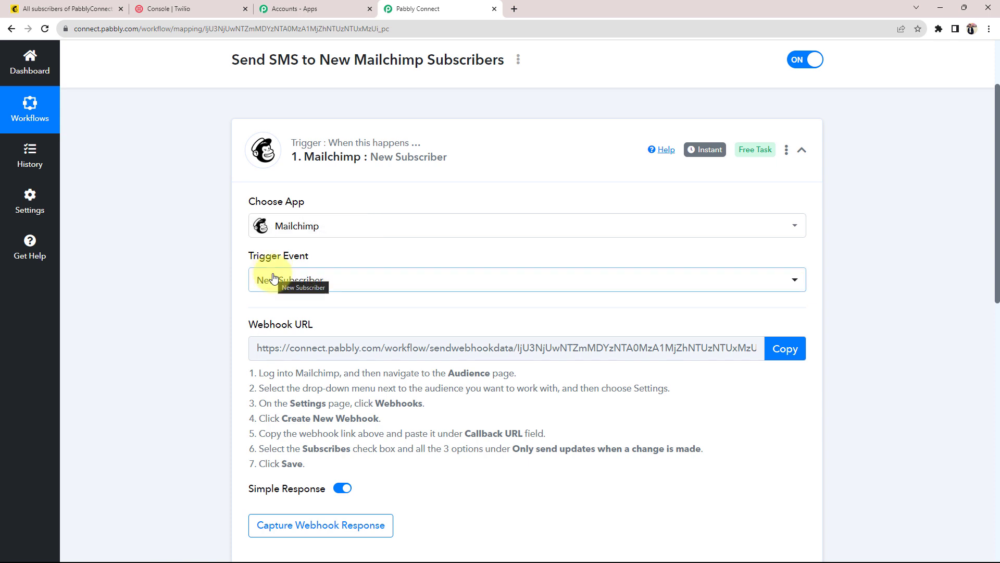
{"action": "scroll", "coordinate": [273, 278], "scroll_direction": "down", "scroll_amount": 1}
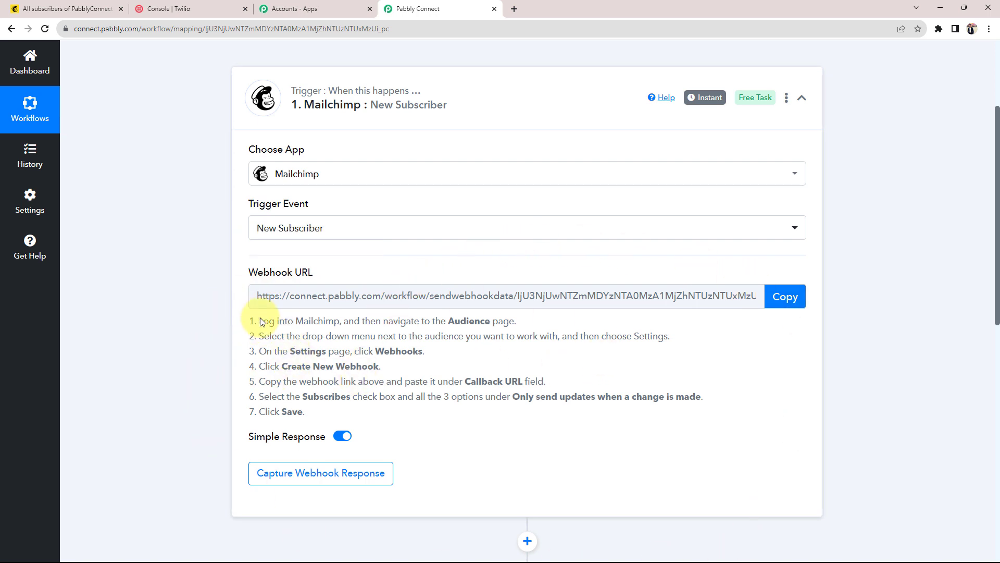
{"action": "left_click_drag", "start_coordinate": [265, 322], "coordinate": [334, 399]}
{"action": "left_click", "coordinate": [425, 421]}
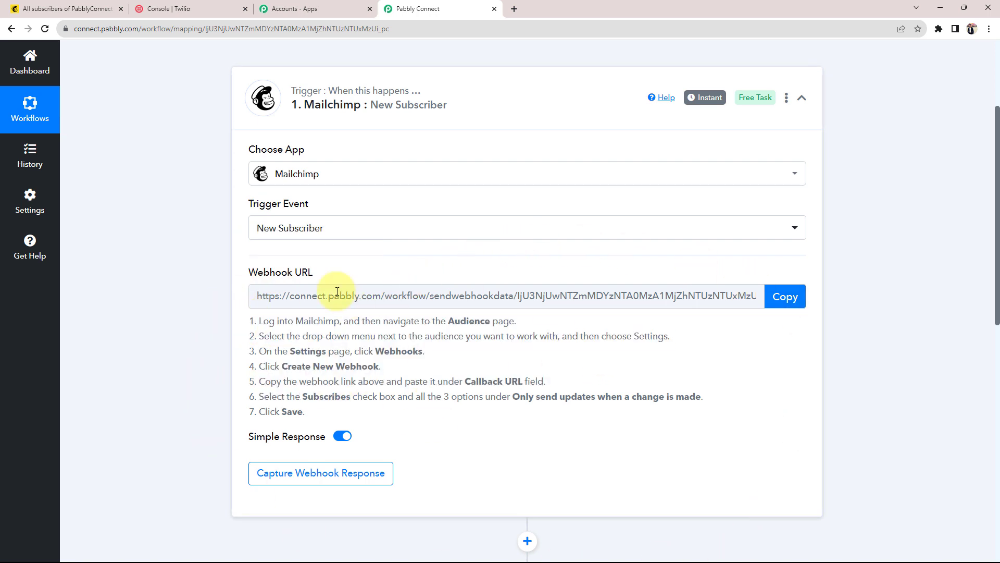
{"action": "left_click_drag", "start_coordinate": [248, 274], "coordinate": [330, 267]}
{"action": "left_click", "coordinate": [349, 268]}
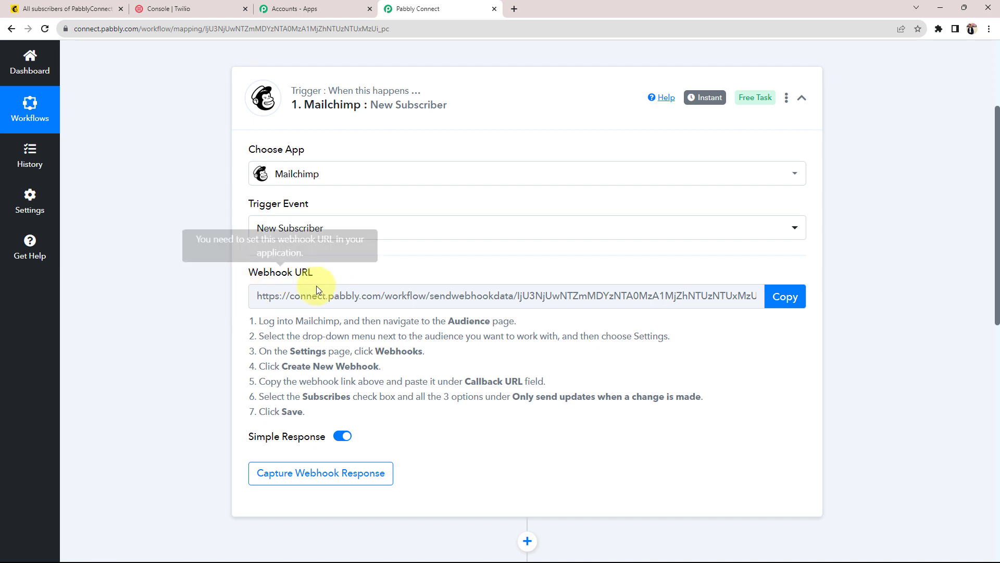
{"action": "left_click", "coordinate": [783, 297]}
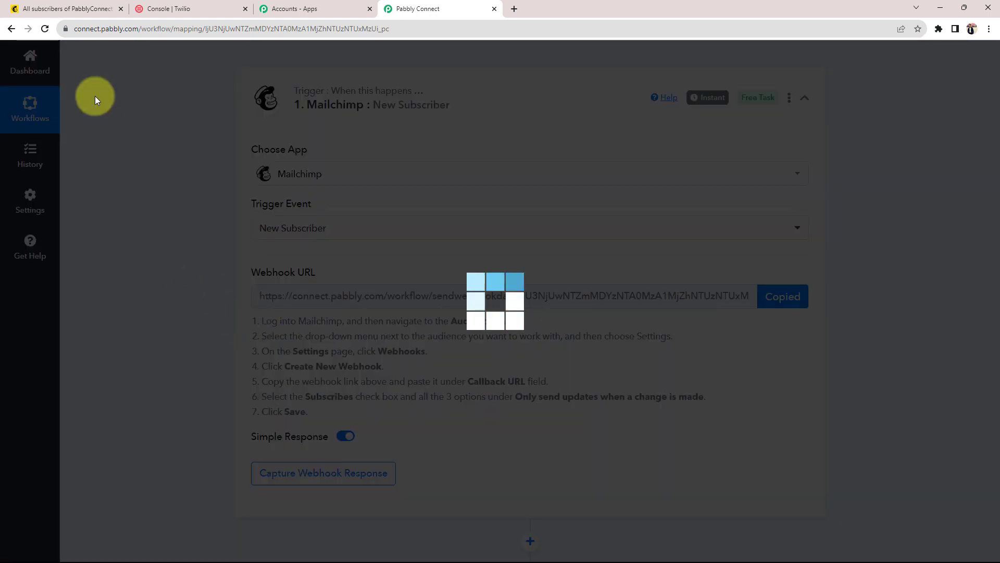
Step: Switch to Mailchimp and open the form for creating a new webhook in the PabblyConnect audience's settings
{"action": "left_click", "coordinate": [68, 8]}
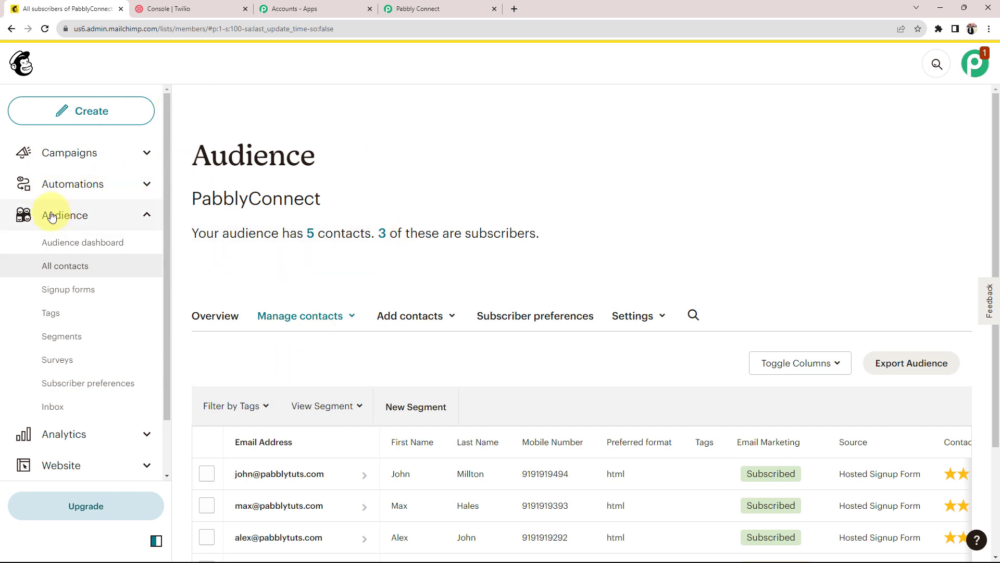
{"action": "left_click", "coordinate": [78, 241]}
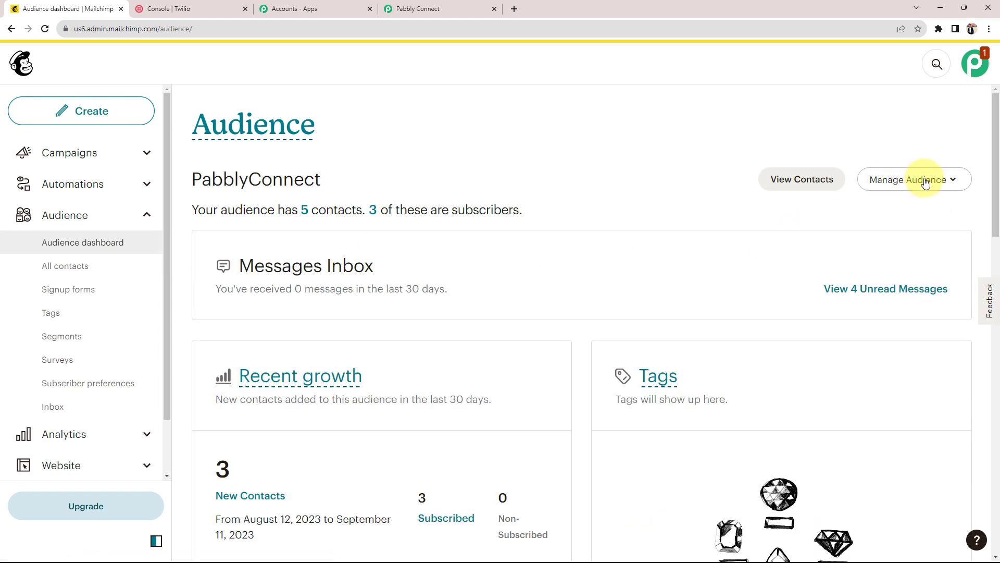
{"action": "left_click", "coordinate": [926, 183]}
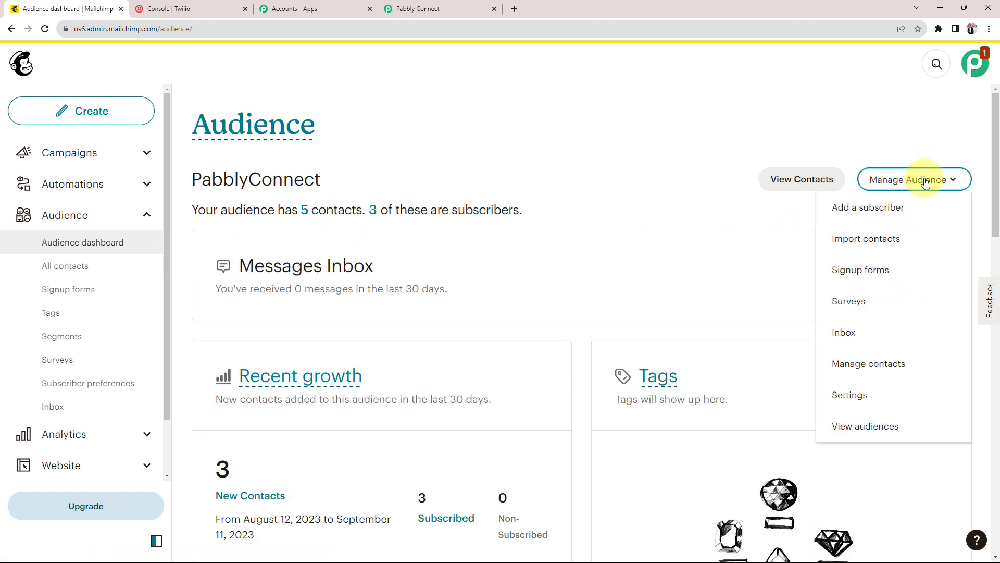
{"action": "left_click", "coordinate": [875, 392]}
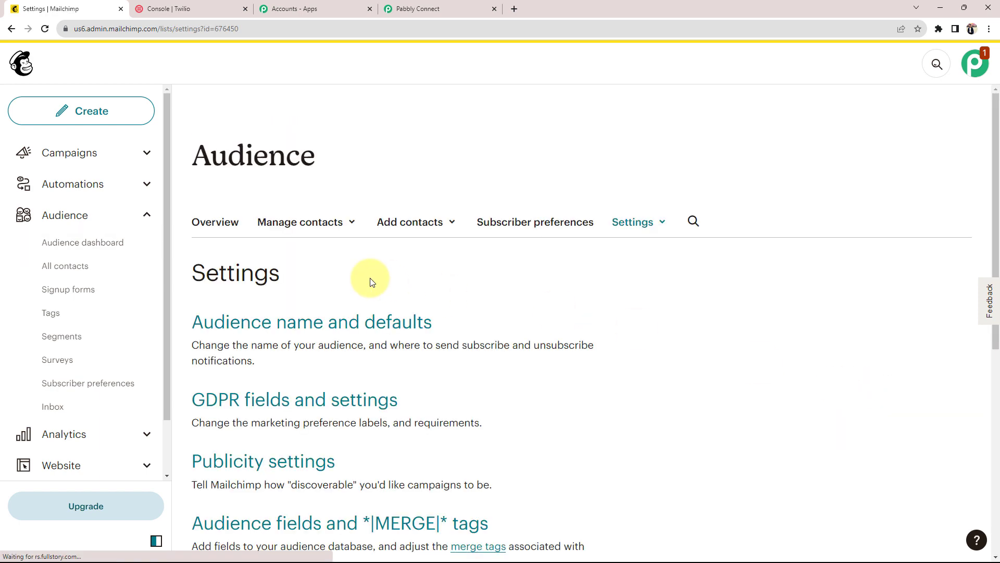
{"action": "scroll", "coordinate": [371, 281], "scroll_direction": "down", "scroll_amount": 9}
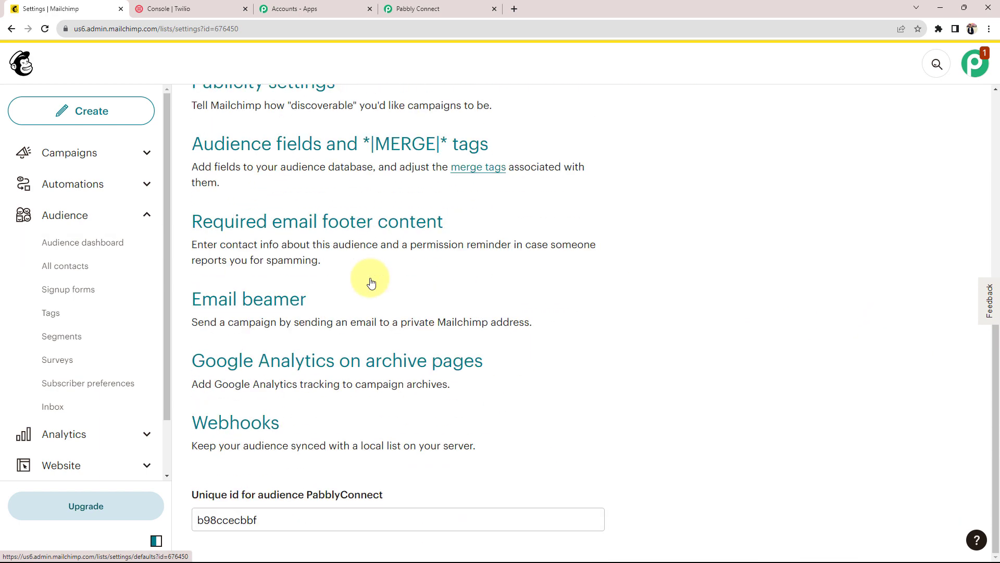
{"action": "left_click", "coordinate": [225, 428]}
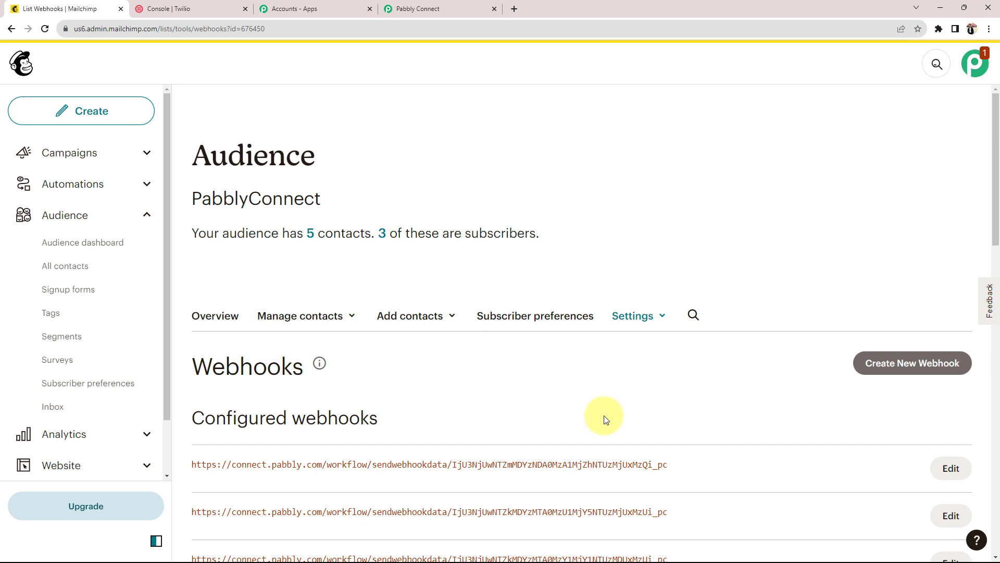
{"action": "left_click", "coordinate": [898, 369]}
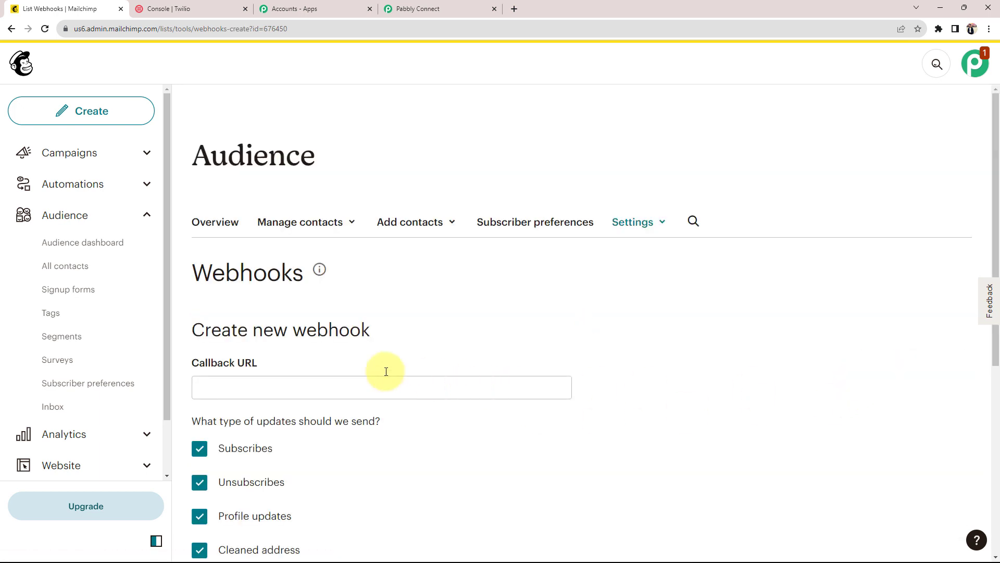
Step: Copy the webhook URL from the Pabbly Connect trigger and paste it as the new Mailchimp webhook's callback URL
{"action": "scroll", "coordinate": [203, 406], "scroll_direction": "down", "scroll_amount": 2}
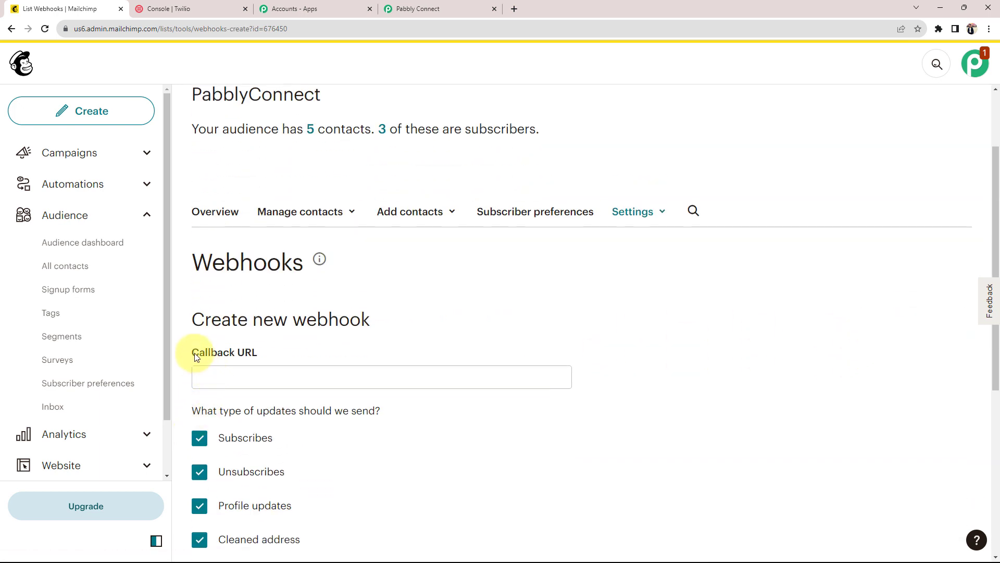
{"action": "left_click", "coordinate": [247, 373]}
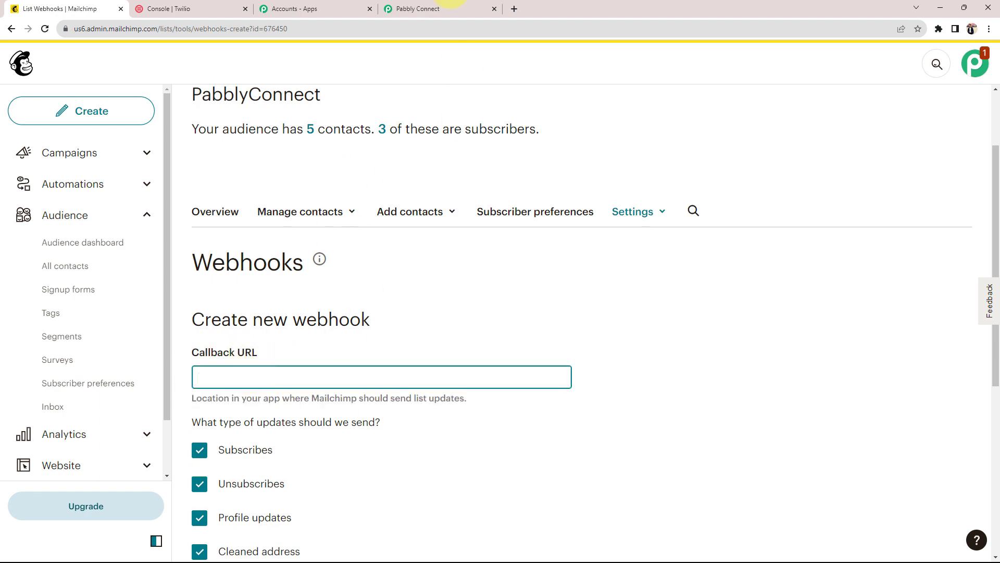
{"action": "left_click", "coordinate": [443, 3]}
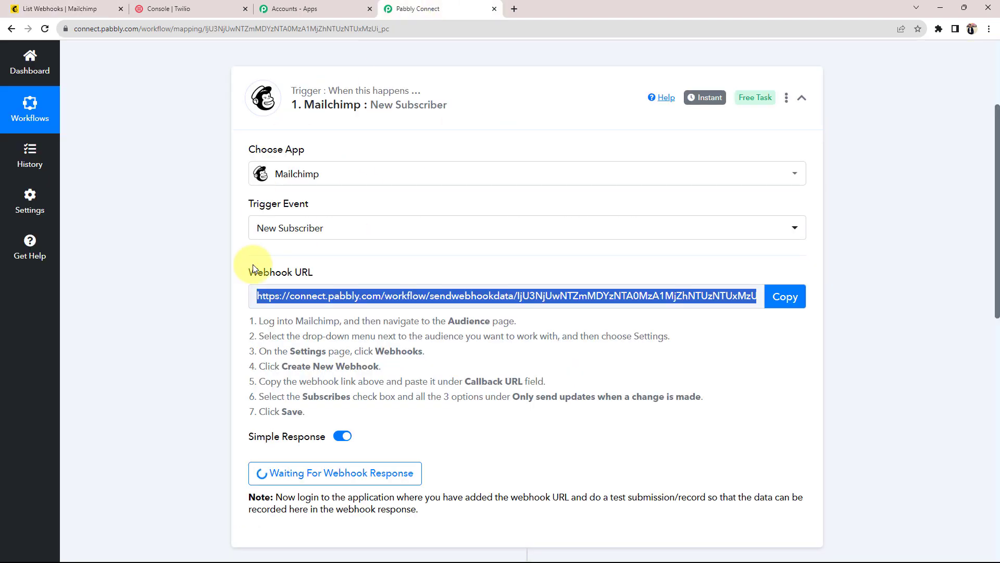
{"action": "left_click", "coordinate": [786, 297]}
{"action": "left_click", "coordinate": [71, 5]}
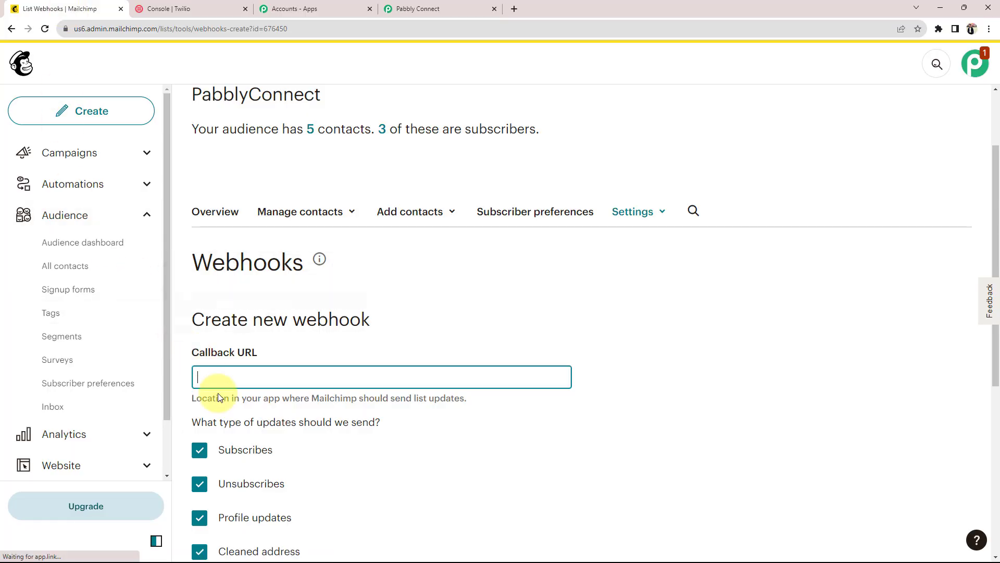
{"action": "key", "text": "ctrl+v"}
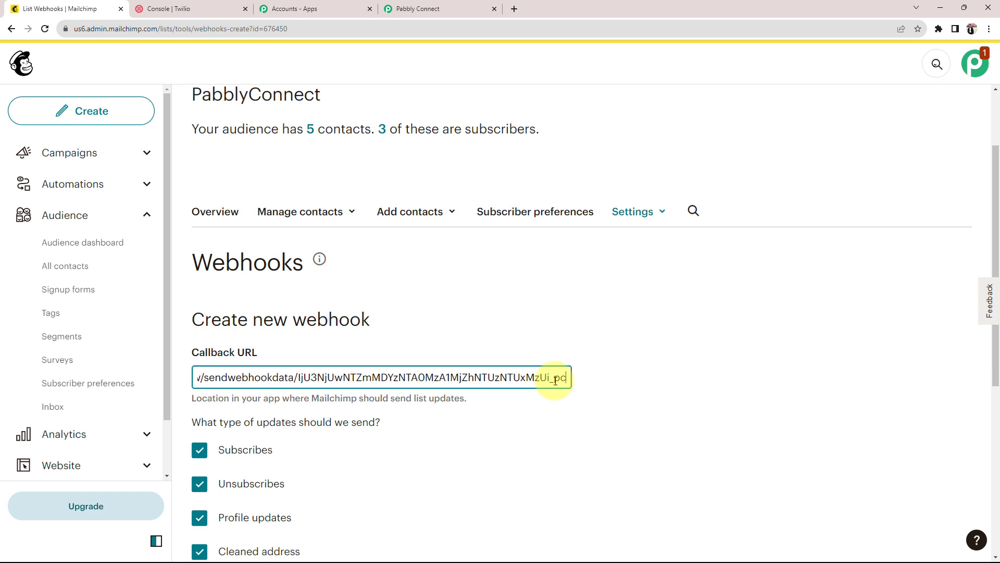
Step: Limit the webhook's update types to Subscribes only, deselecting unsubscribes, profile updates, cleaned address, email changed and campaign sending
{"action": "scroll", "coordinate": [380, 458], "scroll_direction": "down", "scroll_amount": 2}
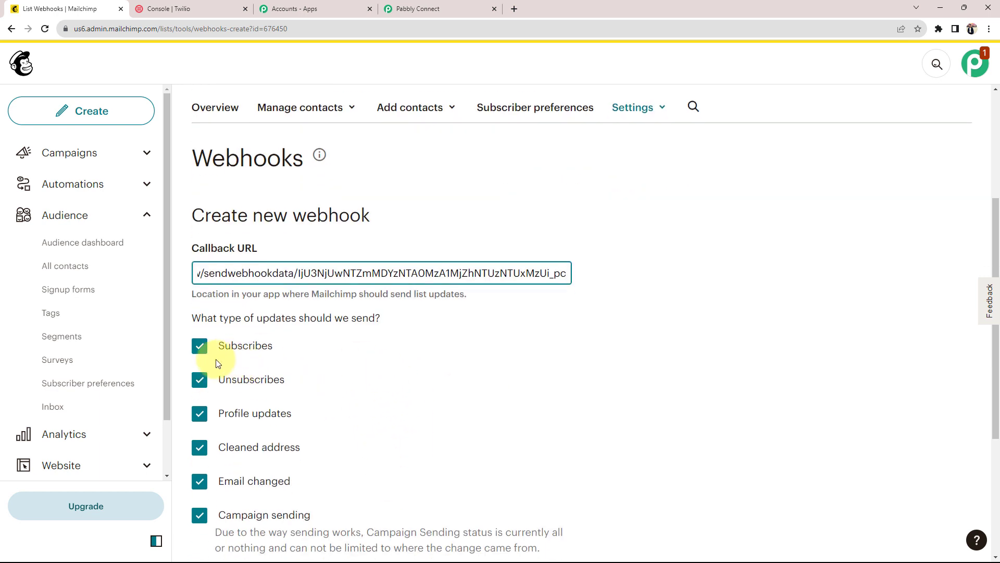
{"action": "left_click", "coordinate": [199, 345]}
{"action": "left_click", "coordinate": [254, 346]}
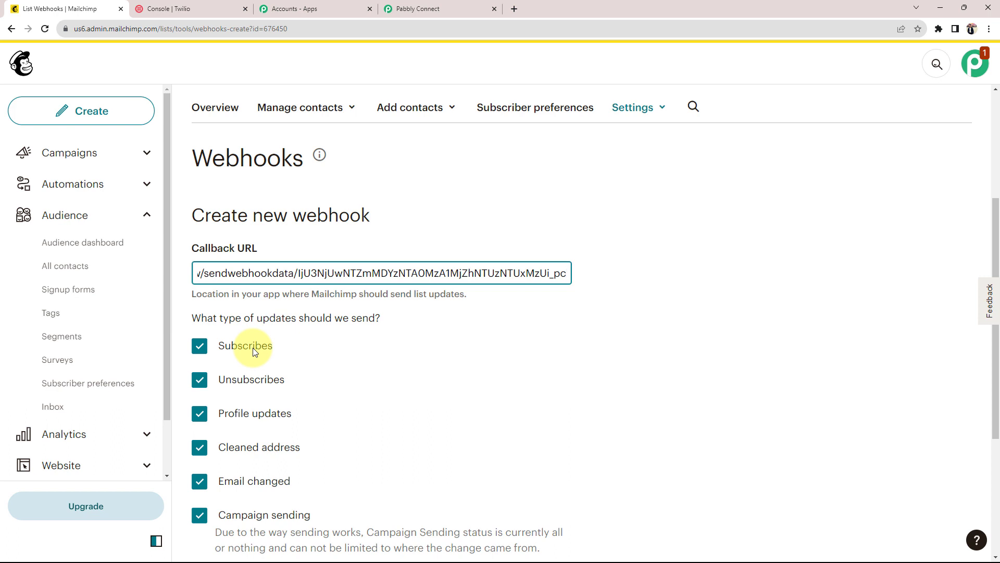
{"action": "left_click", "coordinate": [200, 515]}
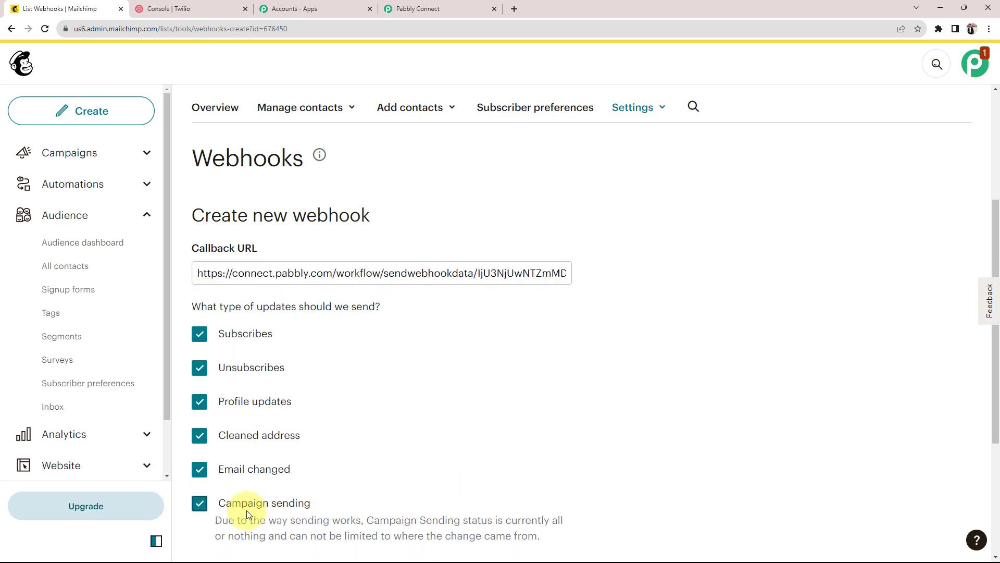
{"action": "left_click", "coordinate": [196, 469]}
{"action": "left_click", "coordinate": [198, 436]}
{"action": "left_click", "coordinate": [199, 403]}
{"action": "left_click", "coordinate": [200, 370]}
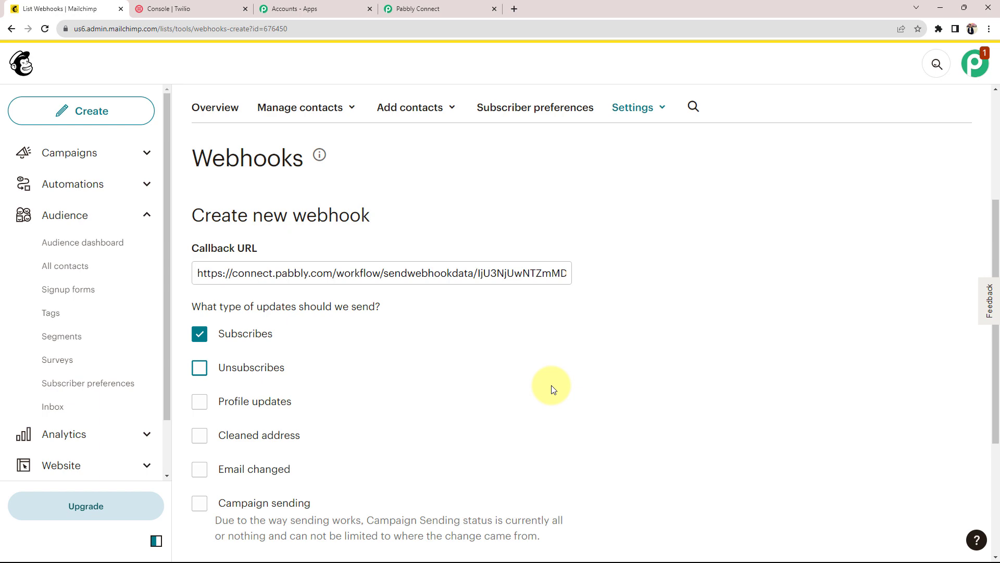
Step: Also have the webhook send updates for changes made via the API, and save the webhook
{"action": "scroll", "coordinate": [551, 388], "scroll_direction": "down", "scroll_amount": 4}
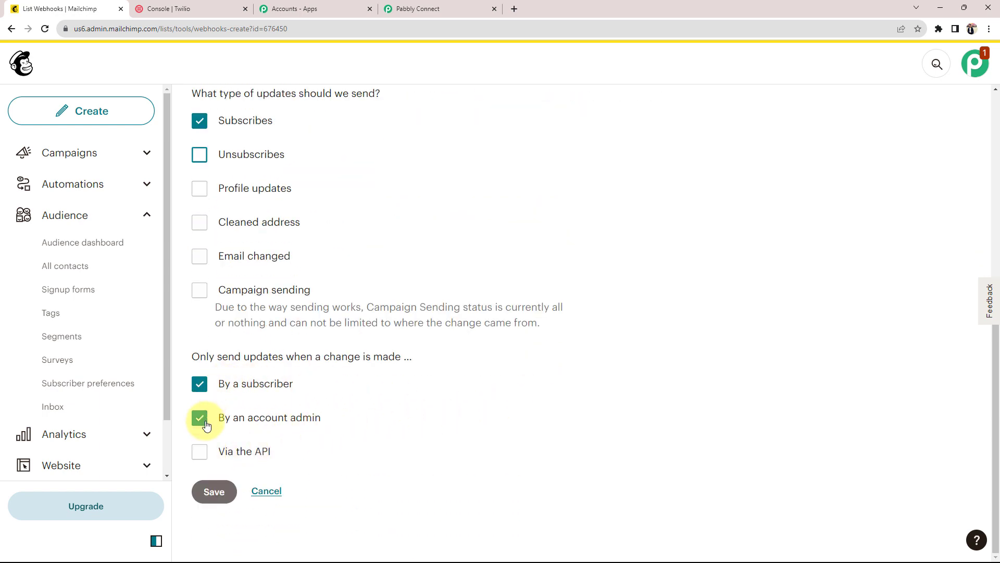
{"action": "left_click", "coordinate": [199, 452]}
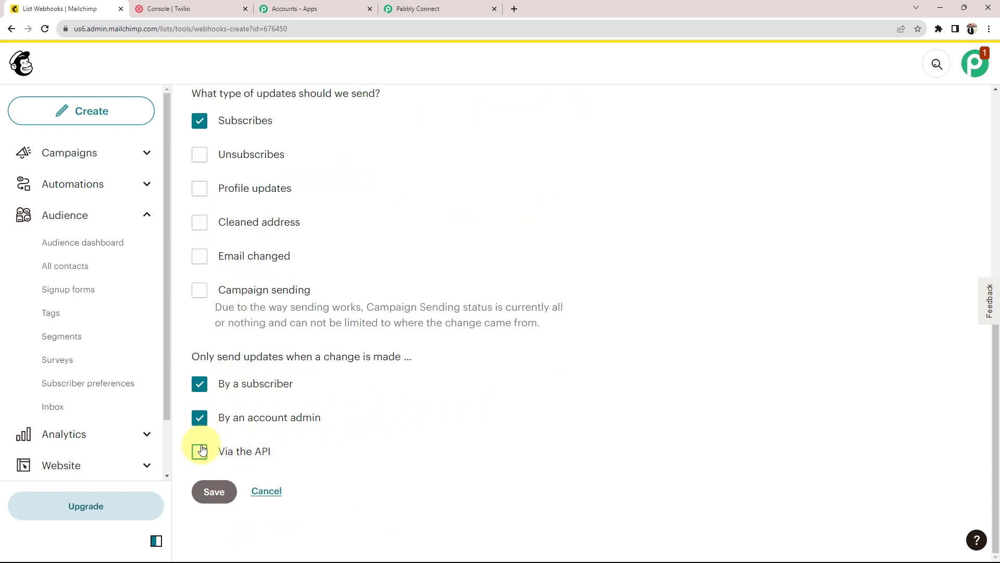
{"action": "left_click", "coordinate": [213, 492]}
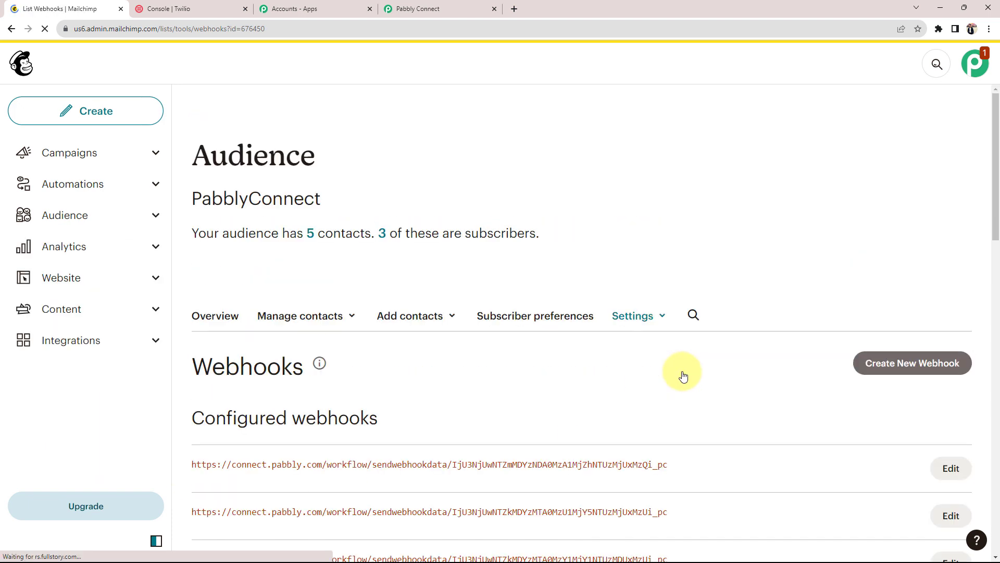
Step: Switch to Pabbly Connect and check the response received by the Mailchimp trigger
{"action": "left_click", "coordinate": [455, 9]}
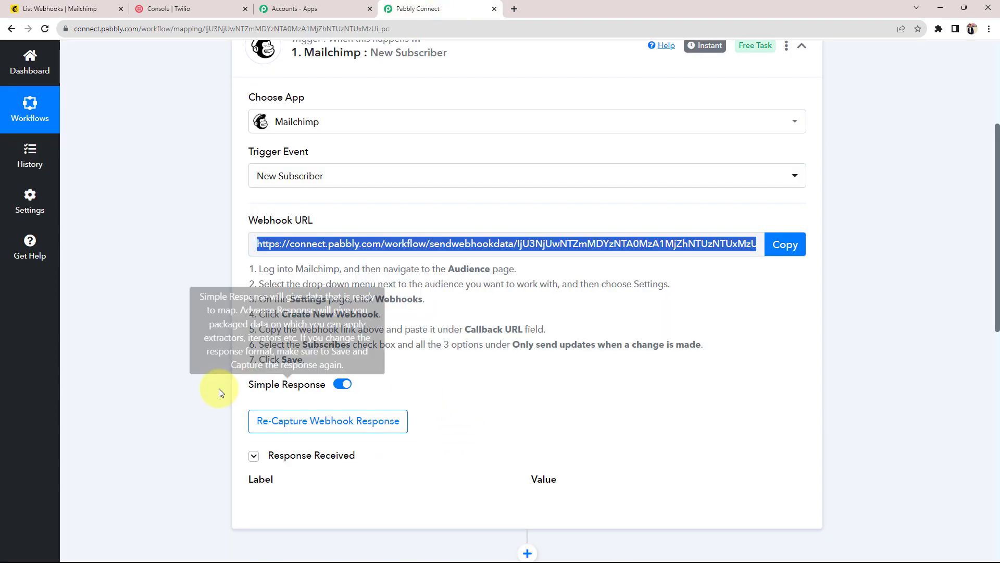
{"action": "left_click", "coordinate": [254, 459]}
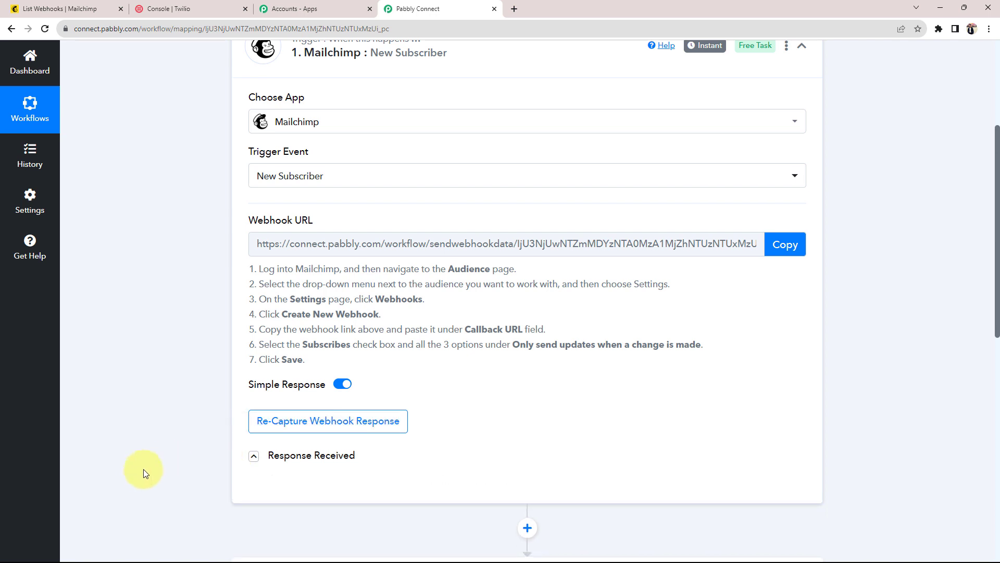
{"action": "left_click", "coordinate": [307, 422]}
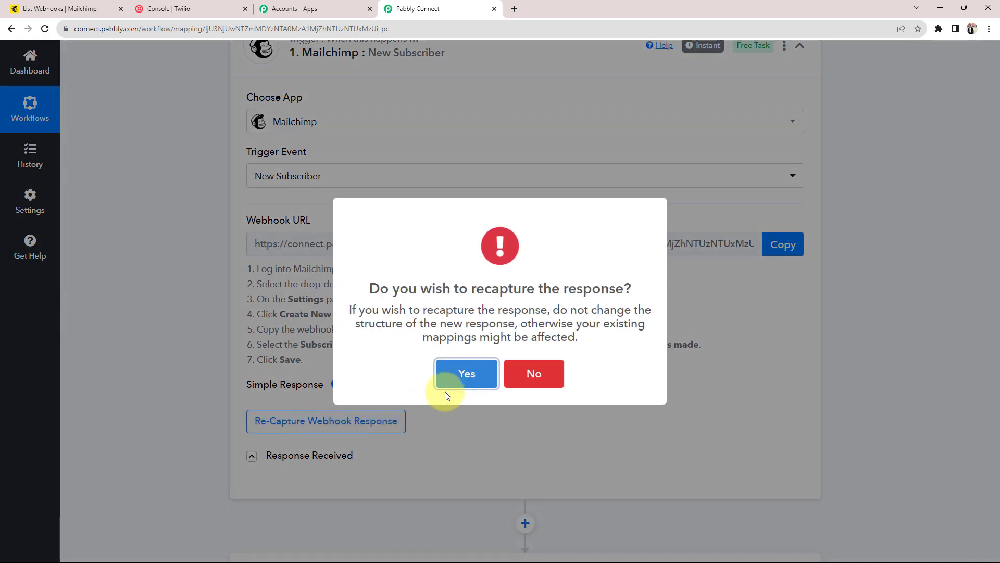
{"action": "left_click", "coordinate": [532, 372]}
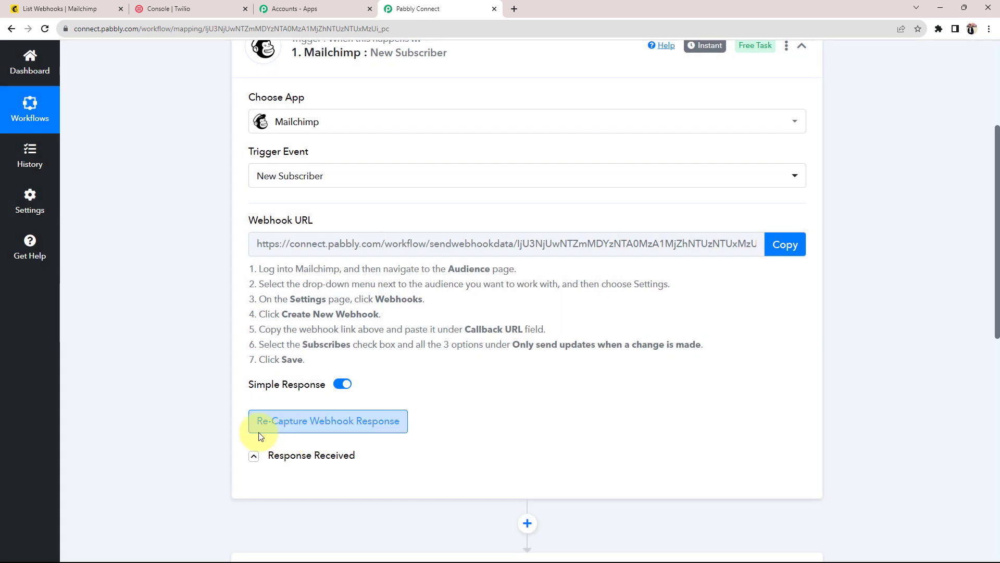
{"action": "left_click", "coordinate": [254, 458]}
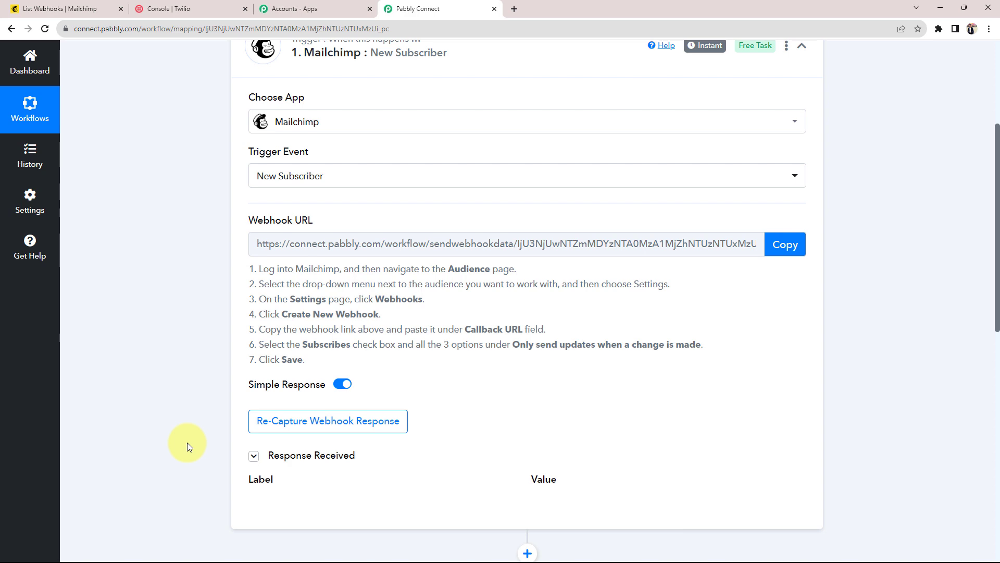
Step: Re-capture the Mailchimp trigger's webhook response and read the note about making a test submission
{"action": "left_click", "coordinate": [286, 424]}
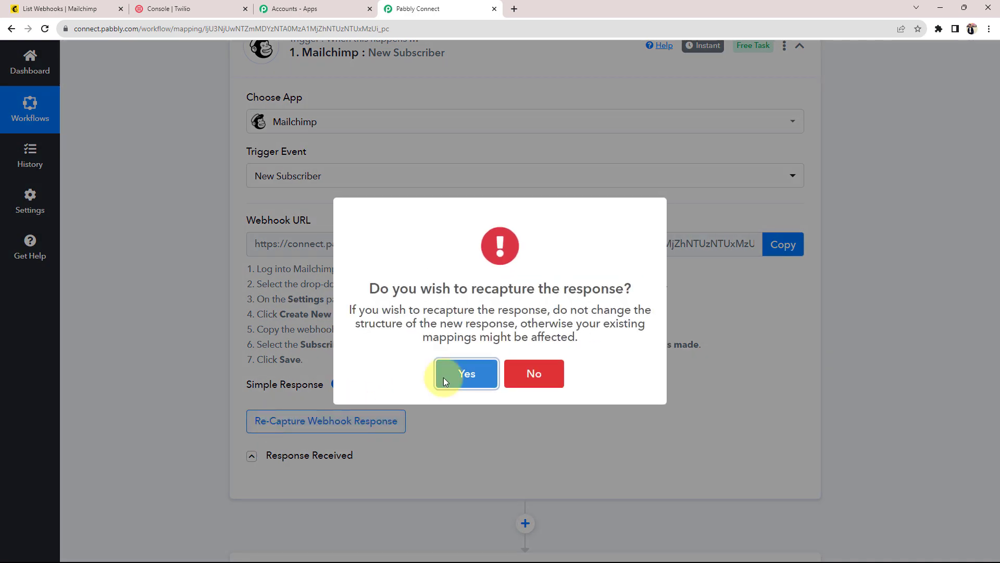
{"action": "left_click", "coordinate": [459, 375]}
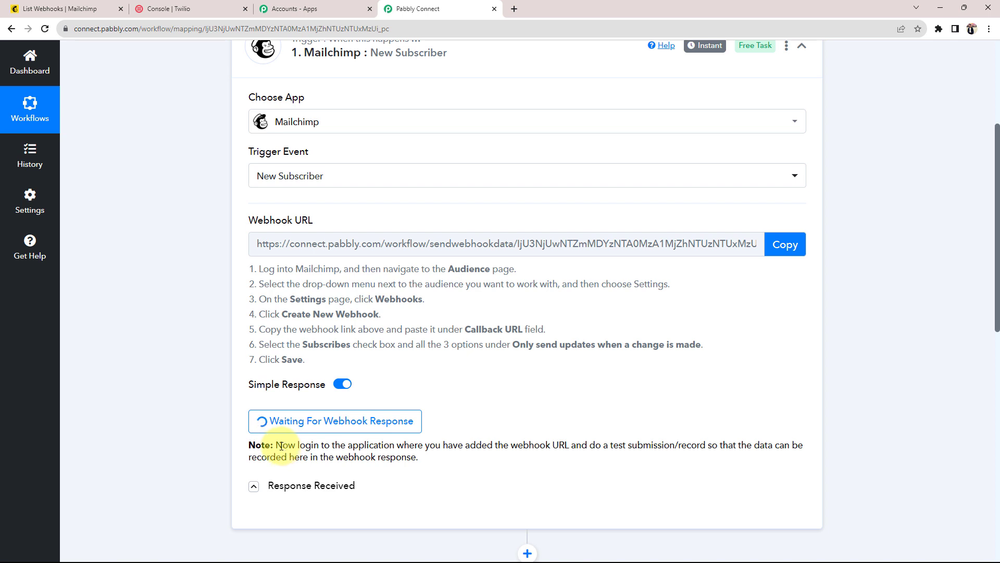
{"action": "left_click_drag", "start_coordinate": [281, 446], "coordinate": [711, 443]}
{"action": "left_click", "coordinate": [616, 416]}
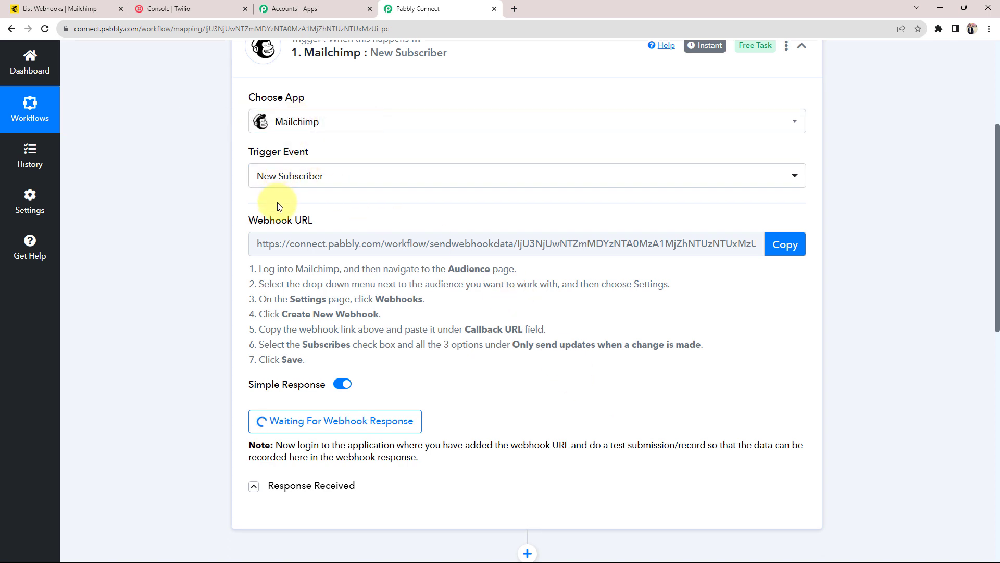
{"action": "scroll", "coordinate": [234, 367], "scroll_direction": "down", "scroll_amount": 1}
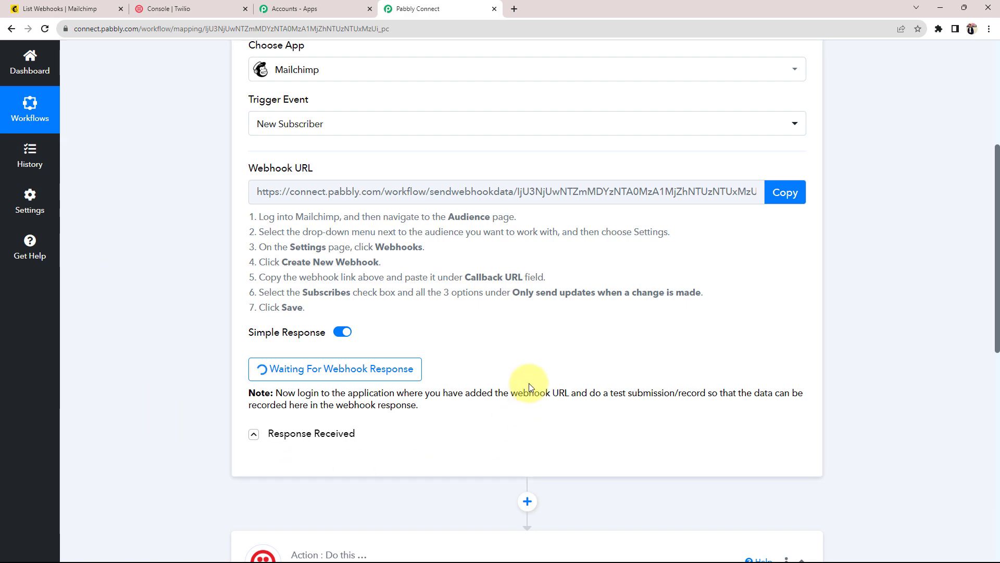
Step: Switch to Mailchimp and open the Form builder among the PabblyConnect audience's signup forms
{"action": "left_click", "coordinate": [57, 9]}
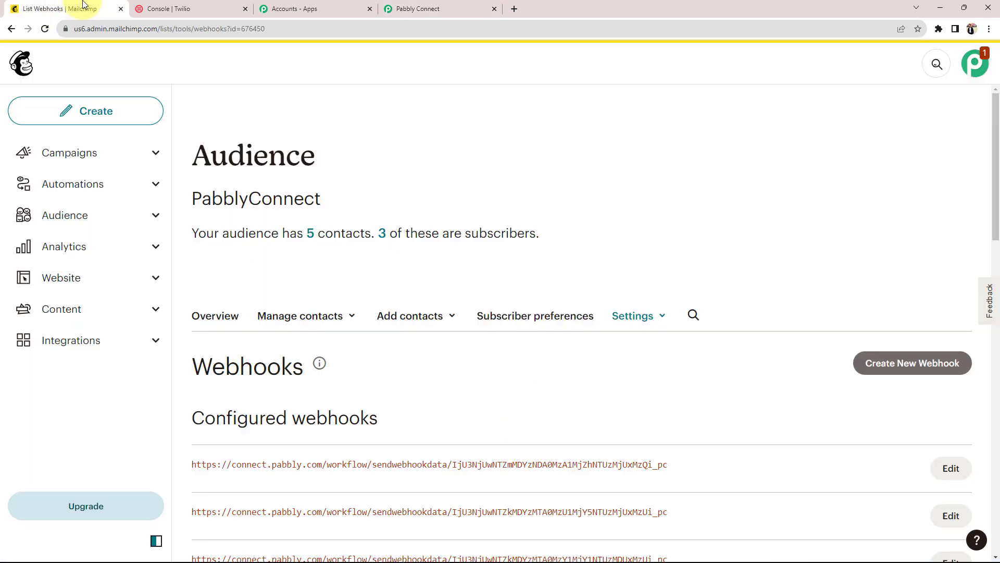
{"action": "left_click", "coordinate": [144, 216]}
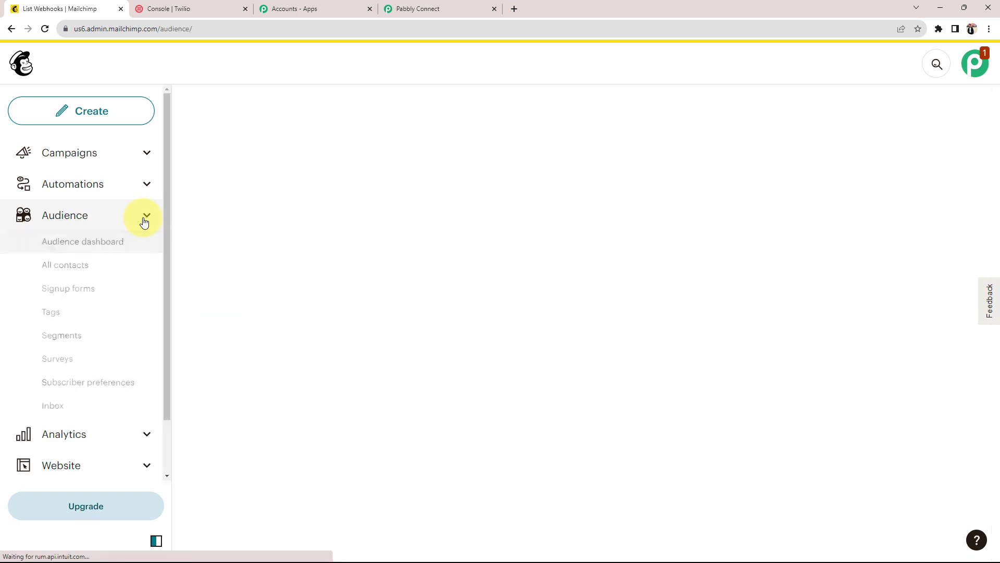
{"action": "left_click", "coordinate": [67, 290]}
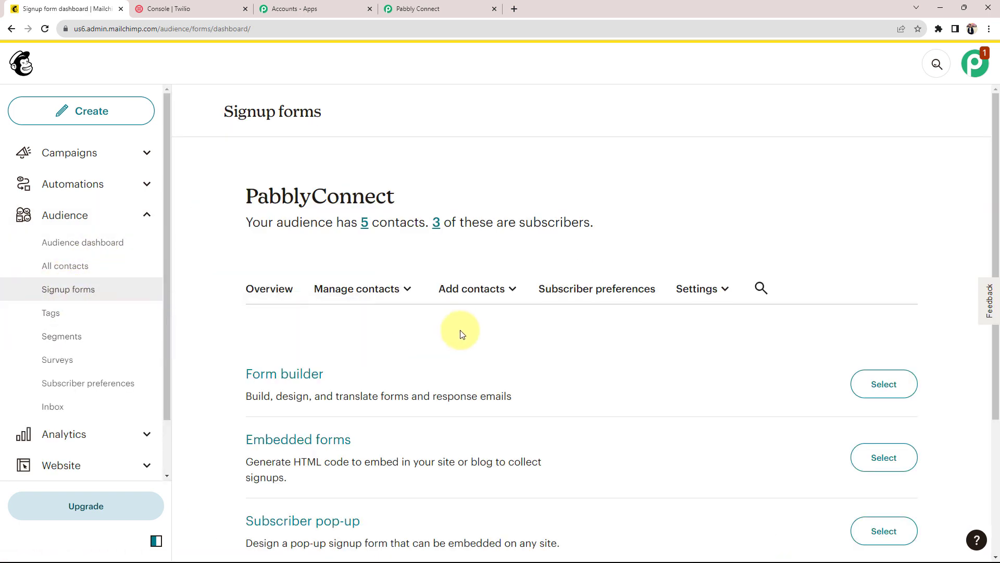
{"action": "left_click", "coordinate": [288, 375]}
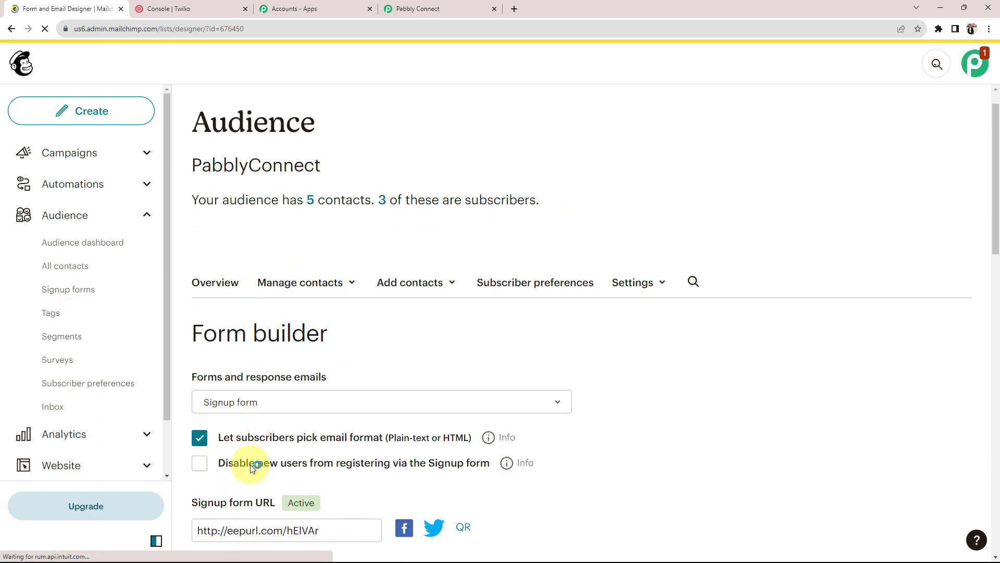
Step: Copy the signup form URL from the Form builder and open it in a new browser tab
{"action": "scroll", "coordinate": [250, 386], "scroll_direction": "down", "scroll_amount": 3}
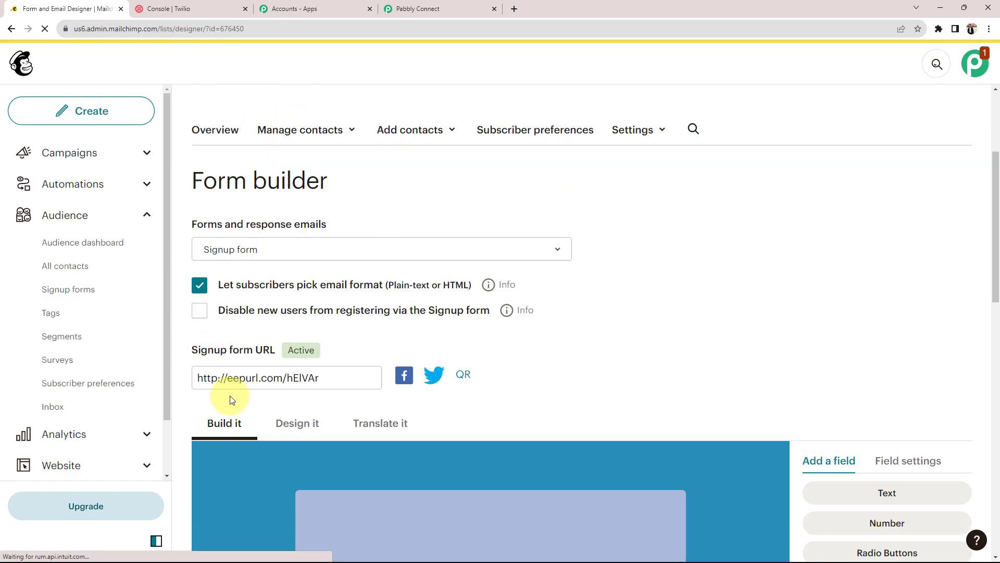
{"action": "left_click", "coordinate": [328, 355]}
{"action": "key", "text": "ctrl+c"}
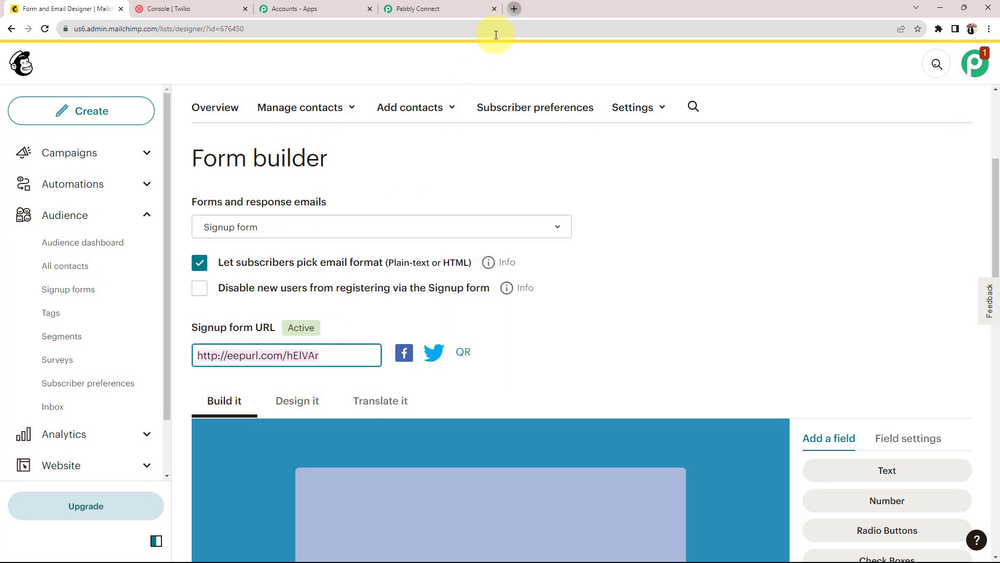
{"action": "left_click", "coordinate": [513, 8]}
{"action": "left_click", "coordinate": [410, 257]}
{"action": "key", "text": "ctrl+v"}
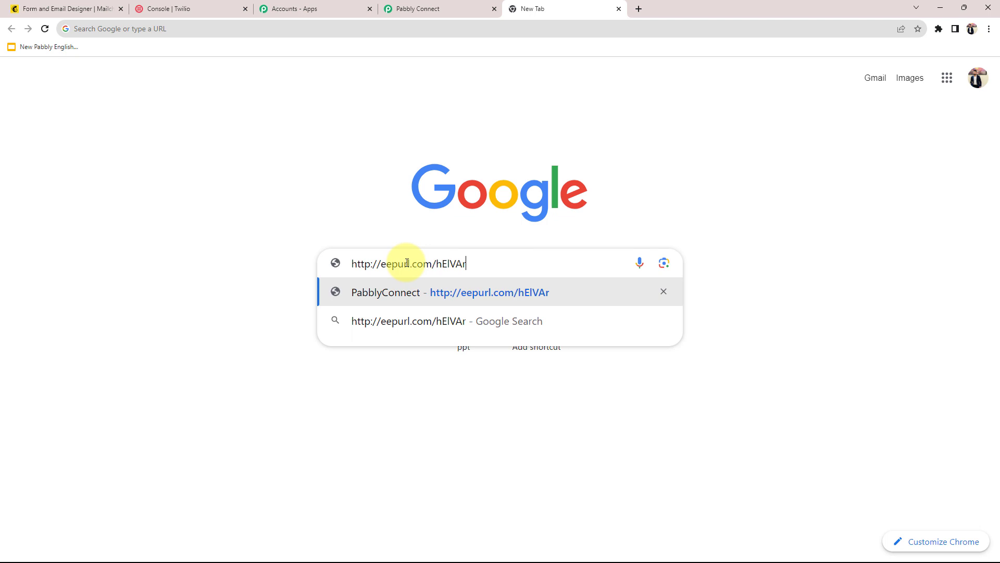
{"action": "left_click", "coordinate": [459, 293]}
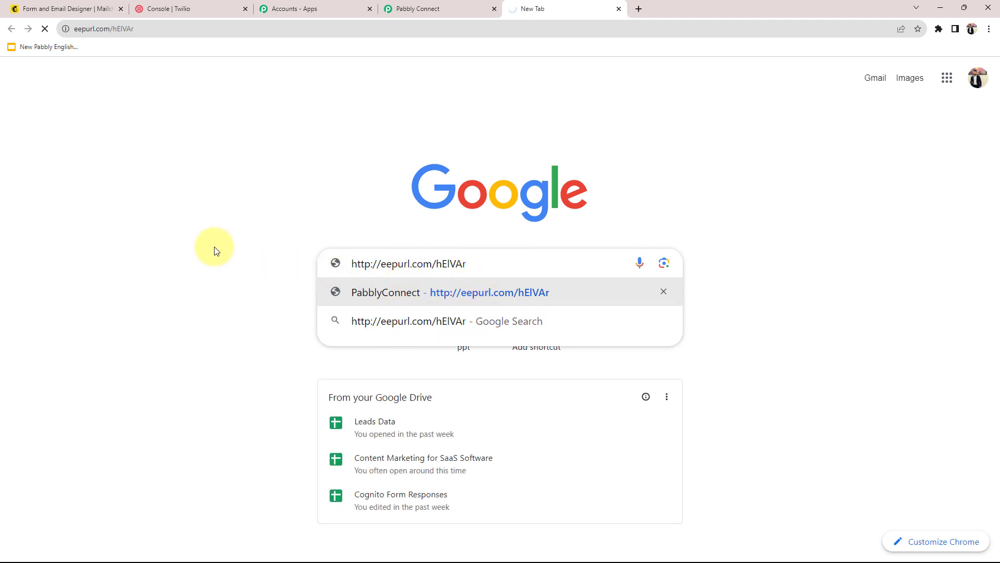
Step: Fill in the subscribe form with the test subscriber's first name, last name and e-mail address
{"action": "scroll", "coordinate": [216, 250], "scroll_direction": "down", "scroll_amount": 2}
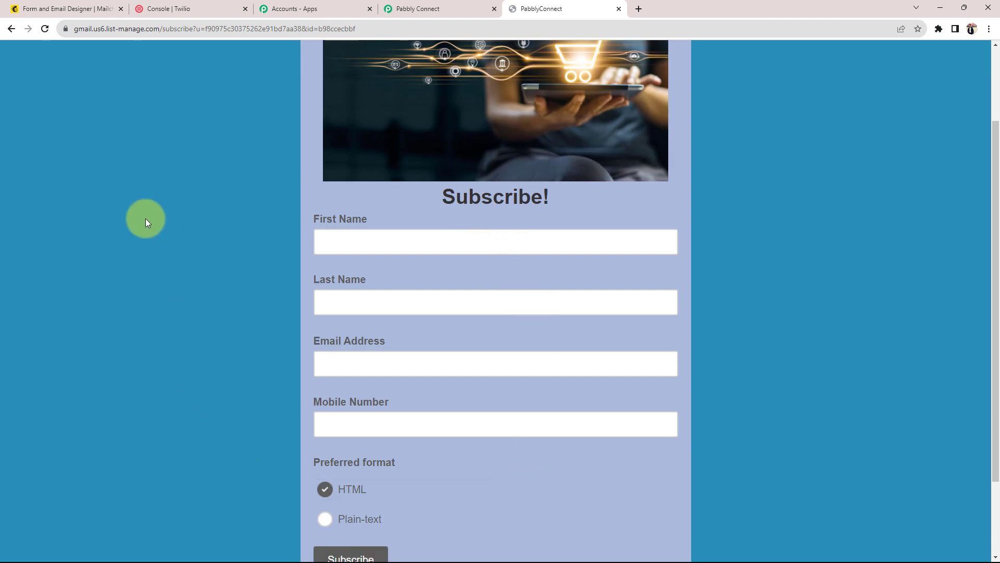
{"action": "scroll", "coordinate": [138, 268], "scroll_direction": "down", "scroll_amount": 1}
{"action": "left_click", "coordinate": [371, 197]}
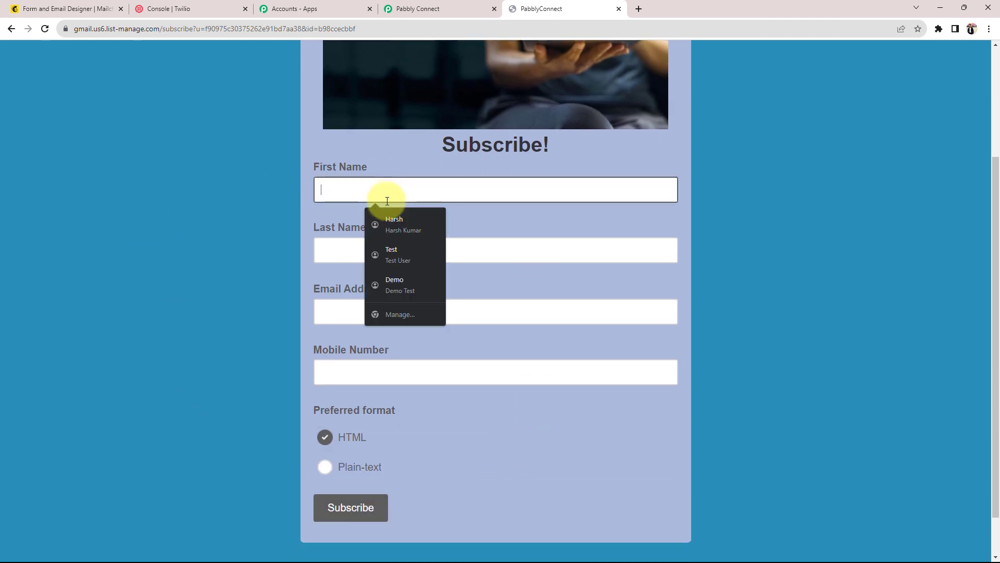
{"action": "left_click", "coordinate": [388, 247]}
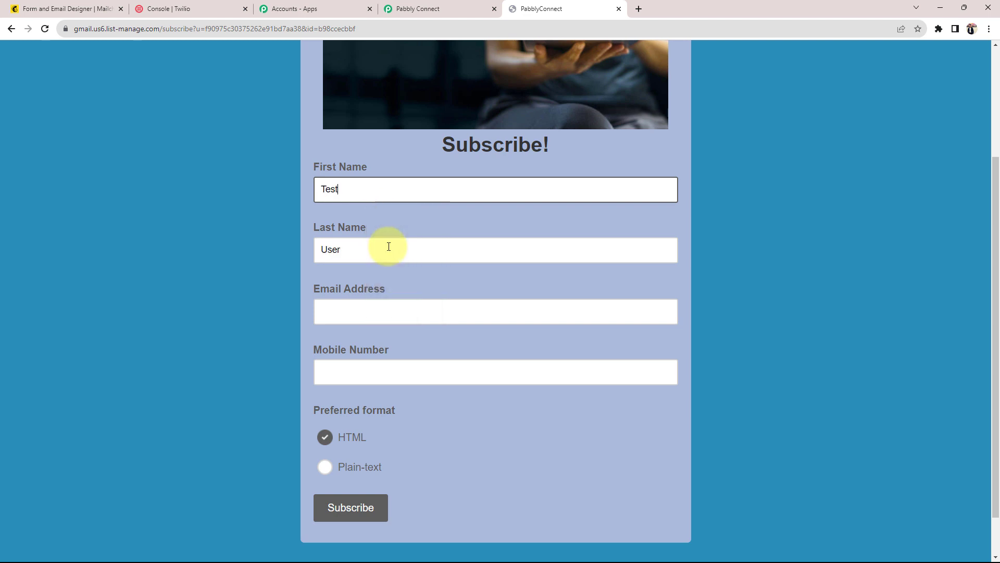
{"action": "left_click", "coordinate": [350, 319]}
{"action": "left_click", "coordinate": [414, 351]}
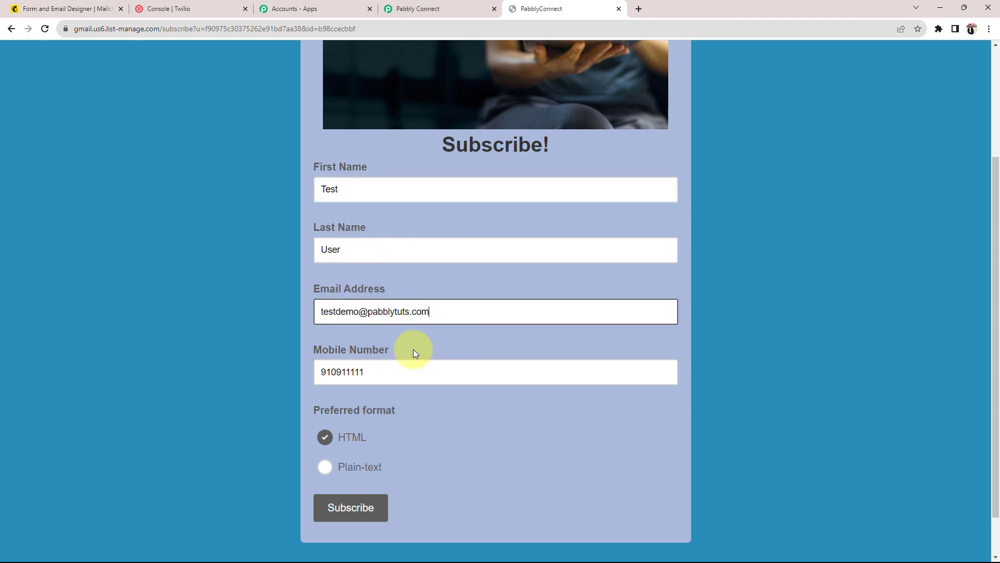
Step: Replace the mobile number on the subscribe form with the test number that includes the +91 country code
{"action": "left_click_drag", "start_coordinate": [377, 371], "coordinate": [279, 370]}
{"action": "type", "text": "+919"}
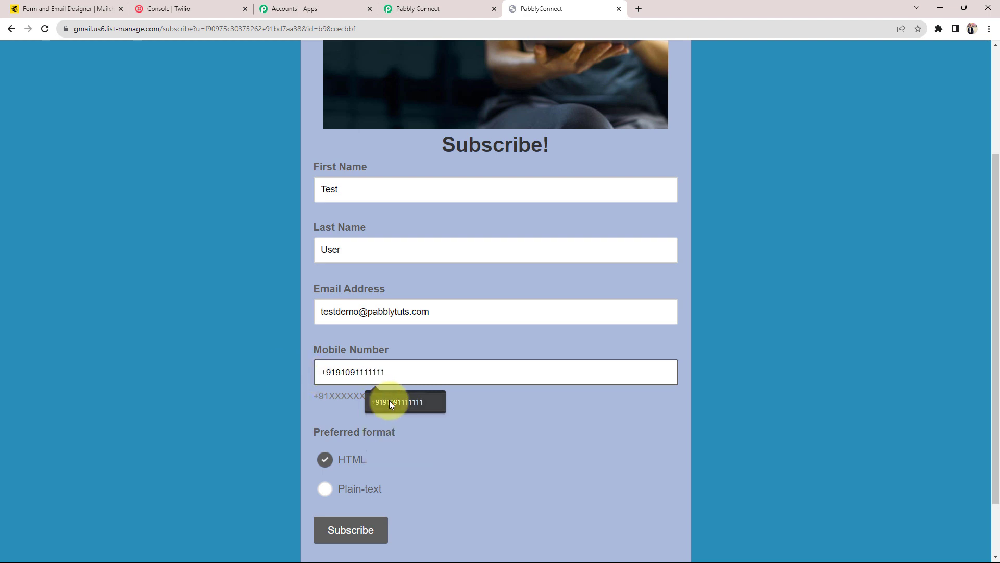
{"action": "left_click", "coordinate": [396, 402]}
{"action": "scroll", "coordinate": [207, 376], "scroll_direction": "down", "scroll_amount": 1}
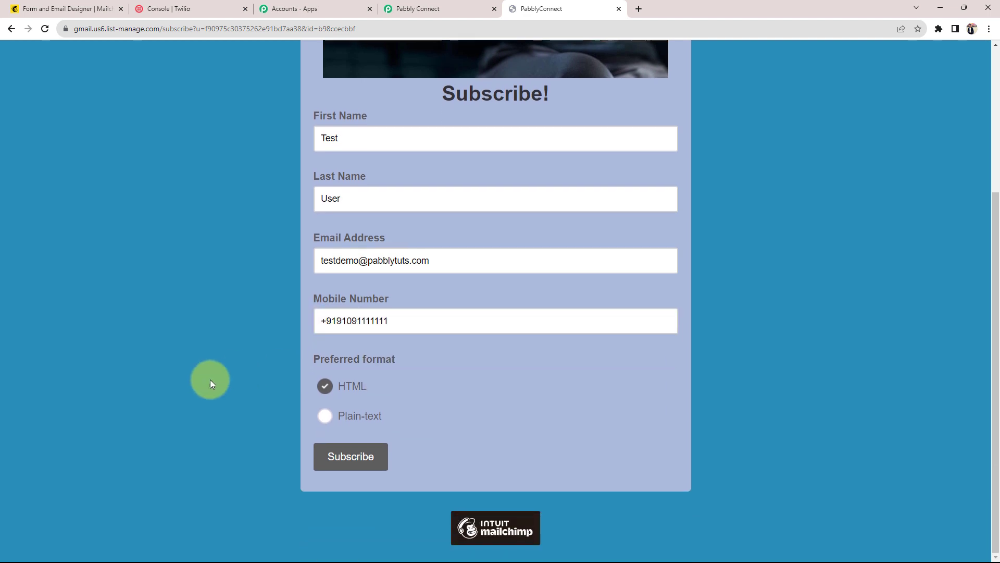
Step: Submit the completed subscribe form for the test subscriber
{"action": "left_click", "coordinate": [346, 464]}
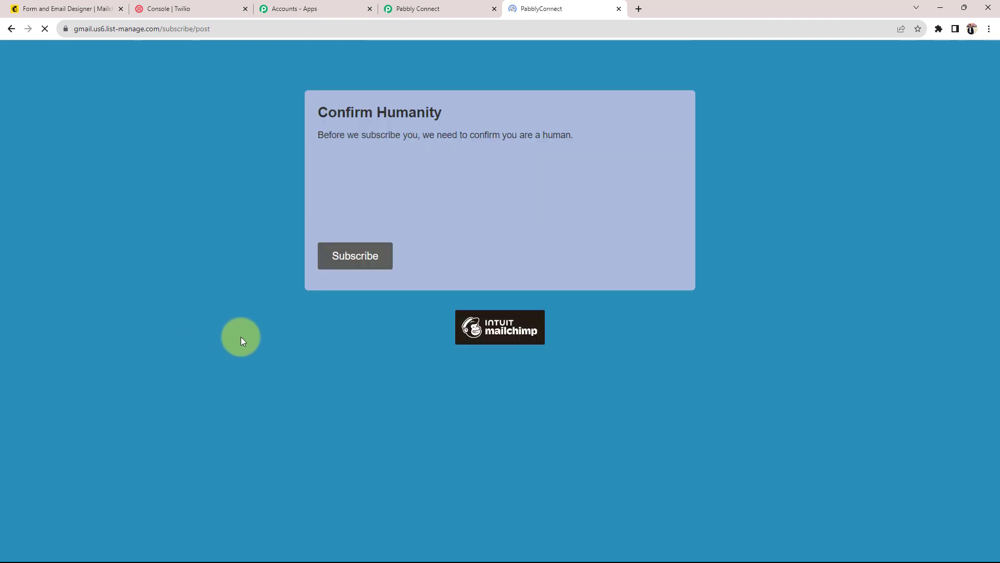
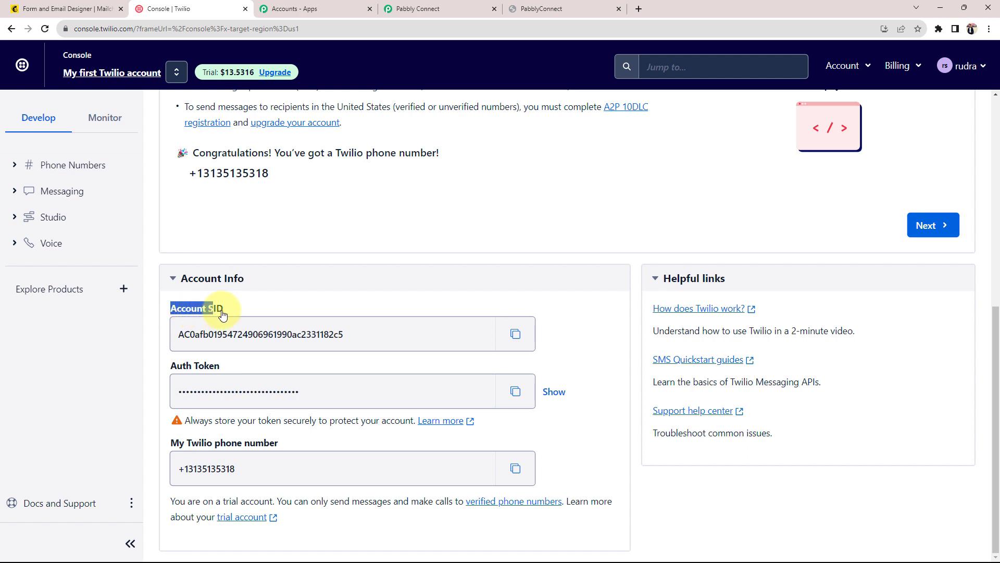
Step: Copy the Account SID from the Twilio console and paste it into both Account SID fields of the new Twilio connection in Pabbly Connect
{"action": "left_click", "coordinate": [517, 333]}
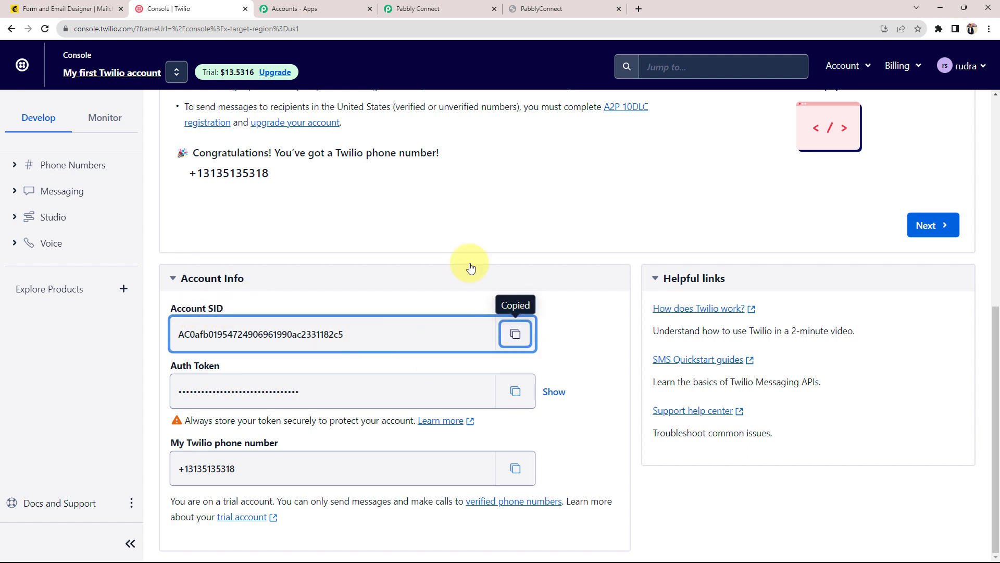
{"action": "left_click", "coordinate": [450, 11]}
{"action": "left_click", "coordinate": [475, 304]}
{"action": "right_click", "coordinate": [475, 305]}
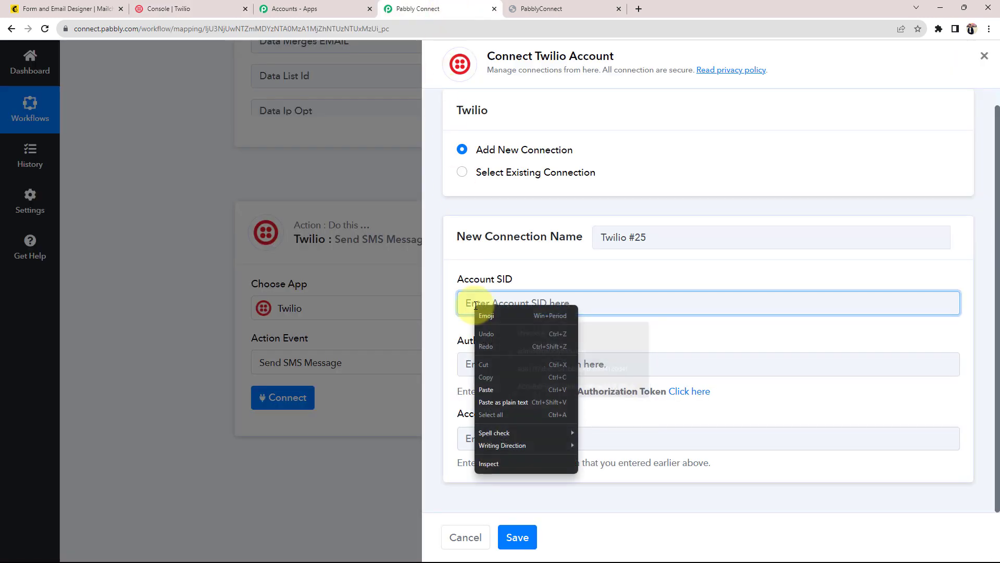
{"action": "left_click", "coordinate": [489, 374]}
{"action": "right_click", "coordinate": [495, 440]}
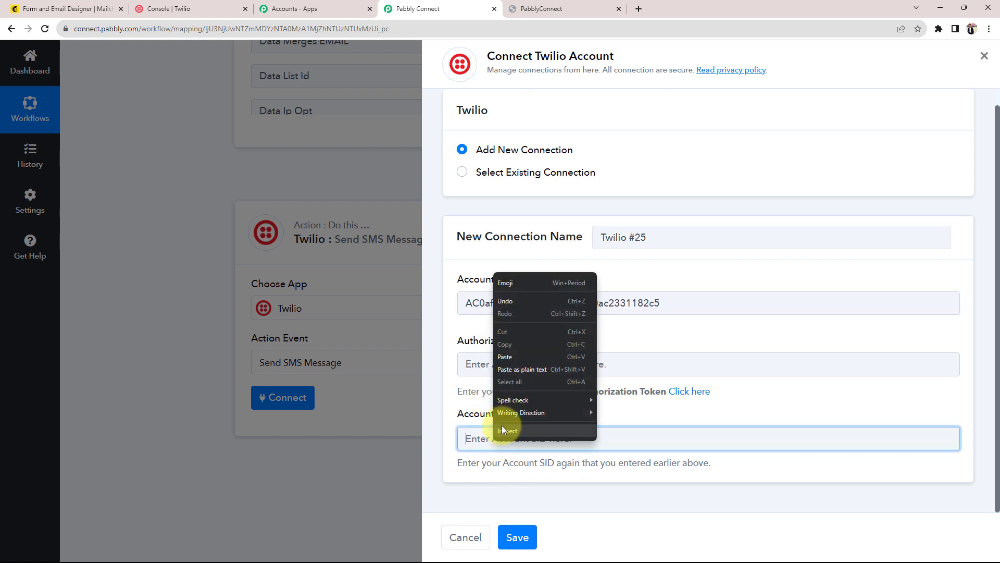
{"action": "left_click", "coordinate": [506, 358]}
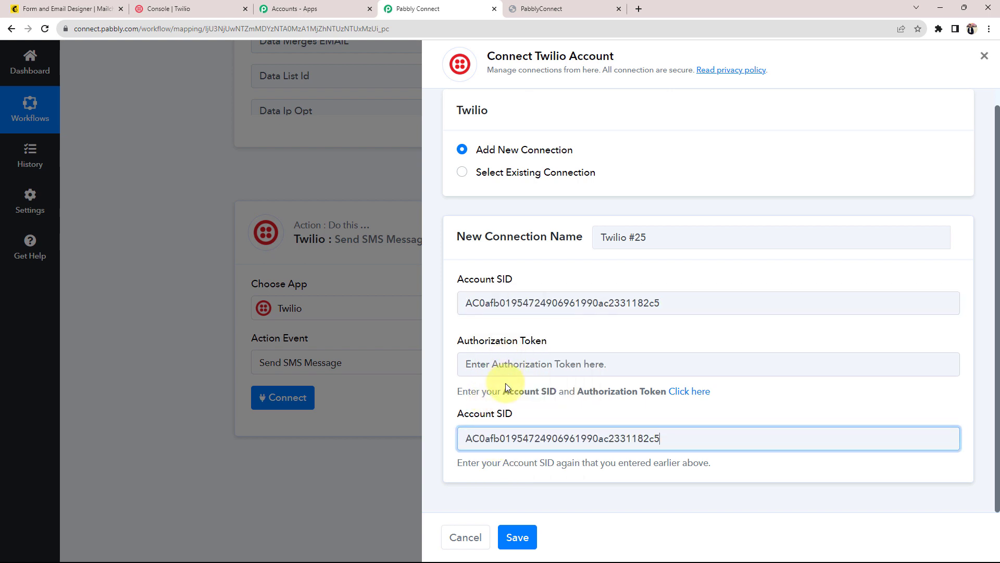
Step: Copy the Auth Token from the Twilio console, paste it as the connection's Authorization Token in Pabbly Connect, and save the connection
{"action": "left_click_drag", "start_coordinate": [457, 340], "coordinate": [566, 347]}
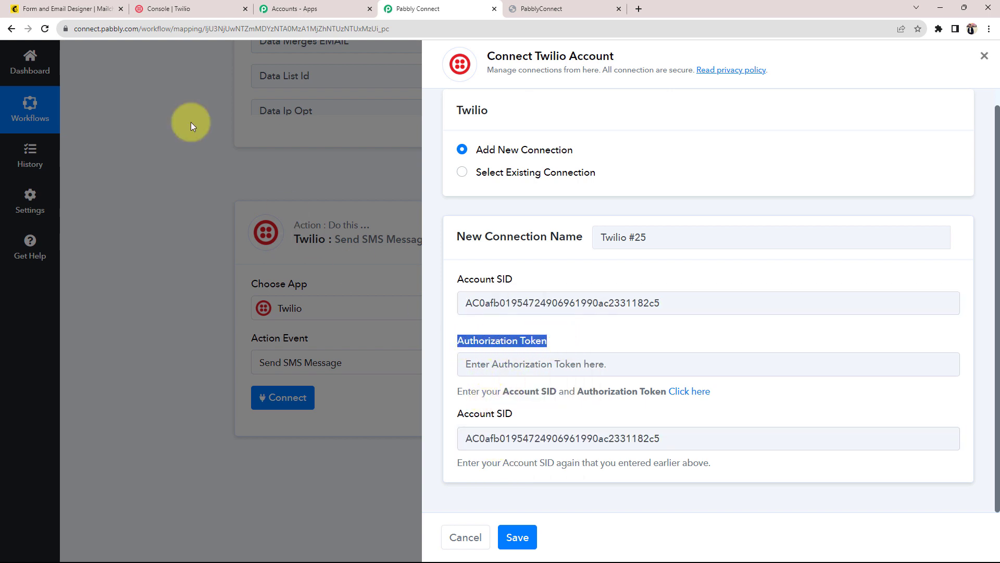
{"action": "left_click", "coordinate": [167, 8]}
{"action": "left_click", "coordinate": [174, 374]}
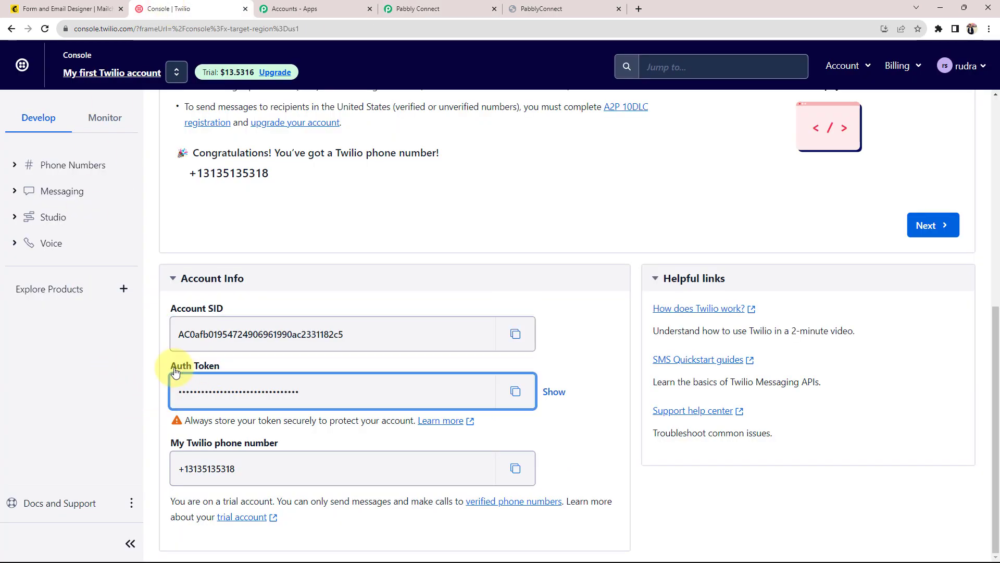
{"action": "left_click_drag", "start_coordinate": [174, 374], "coordinate": [222, 369]}
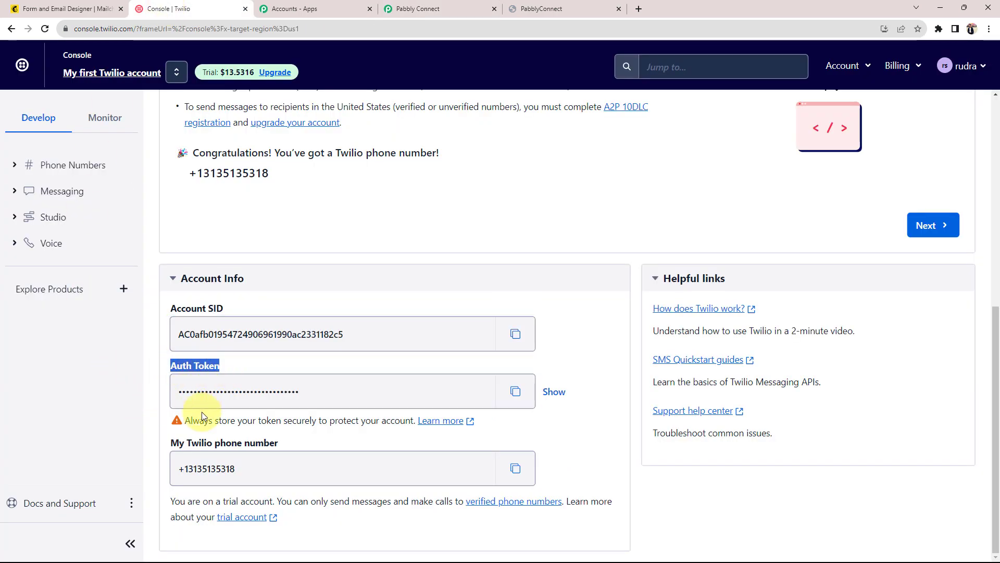
{"action": "left_click", "coordinate": [516, 390]}
{"action": "left_click", "coordinate": [432, 9]}
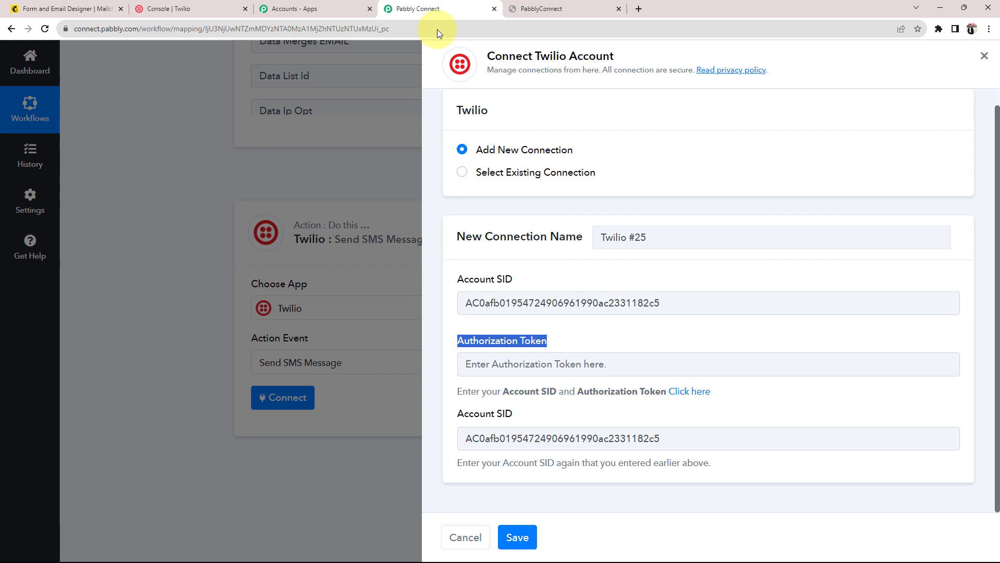
{"action": "left_click", "coordinate": [473, 359]}
{"action": "key", "text": "ctrl+v"}
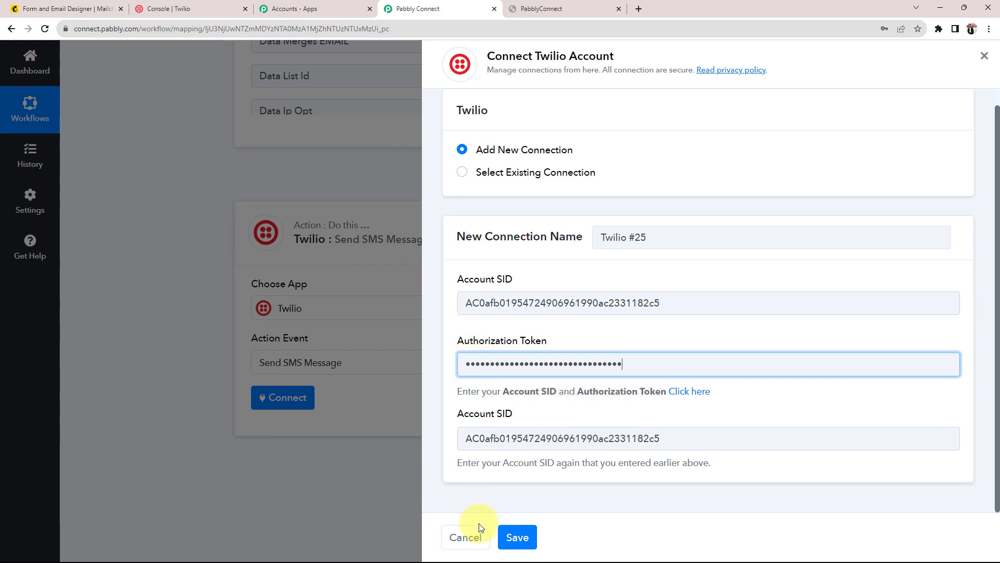
{"action": "left_click", "coordinate": [516, 537]}
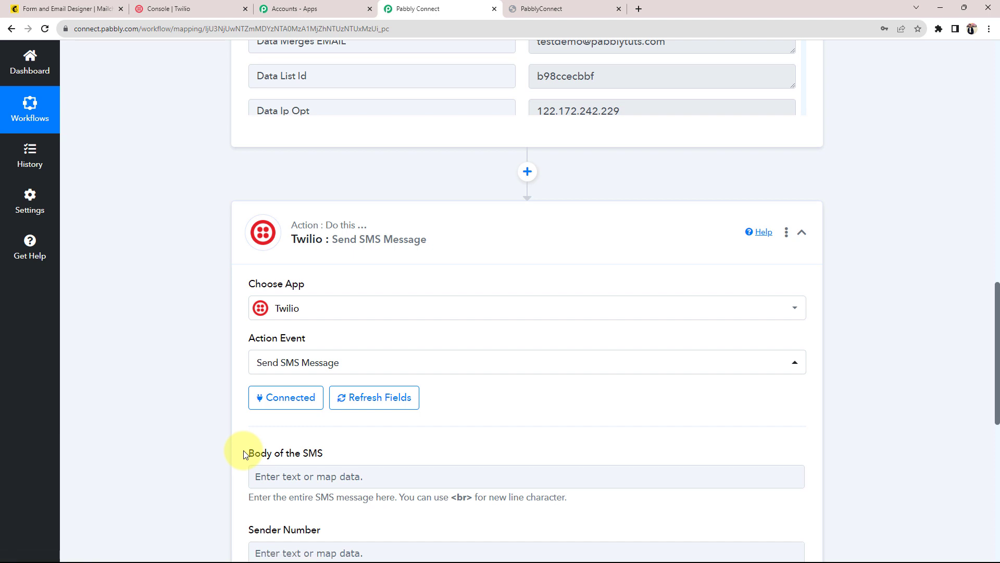
Step: Fill the Body of the SMS with the welcome message that opens with "Welcome Aboard!", greets with "Hey ," and closes with "Cheers."
{"action": "scroll", "coordinate": [195, 424], "scroll_direction": "down", "scroll_amount": 3}
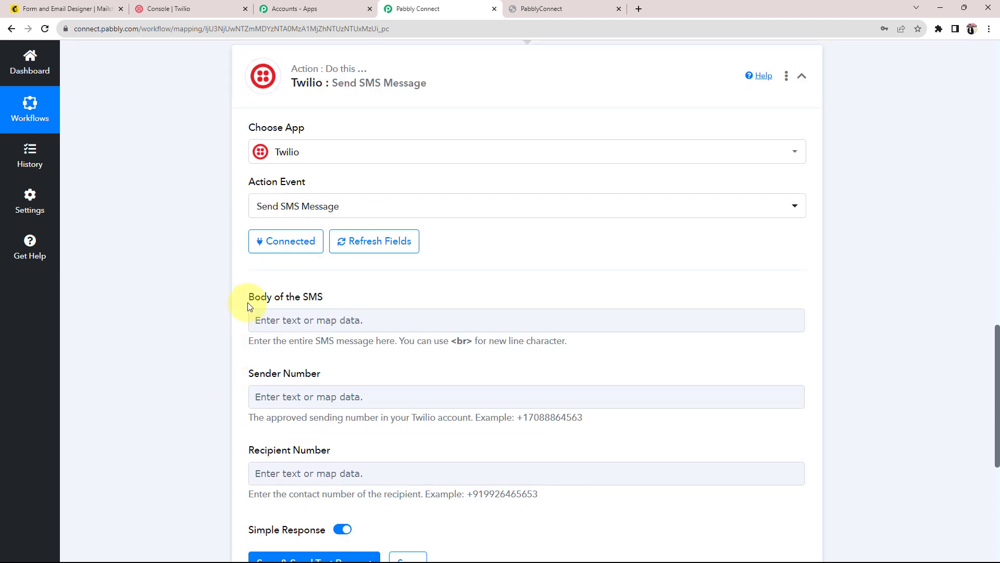
{"action": "left_click_drag", "start_coordinate": [248, 305], "coordinate": [290, 309]}
{"action": "left_click", "coordinate": [191, 328]}
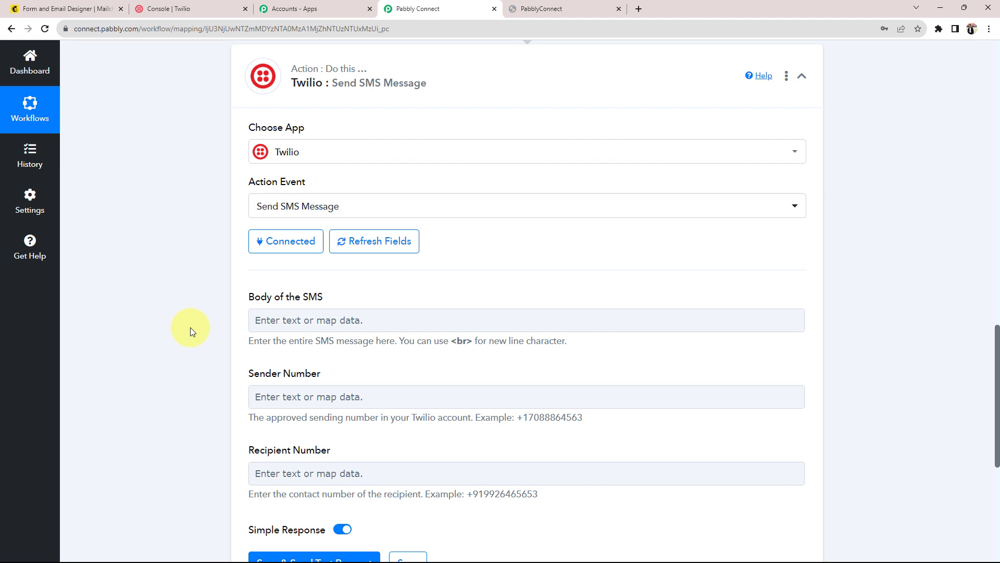
{"action": "scroll", "coordinate": [191, 328], "scroll_direction": "down", "scroll_amount": 1}
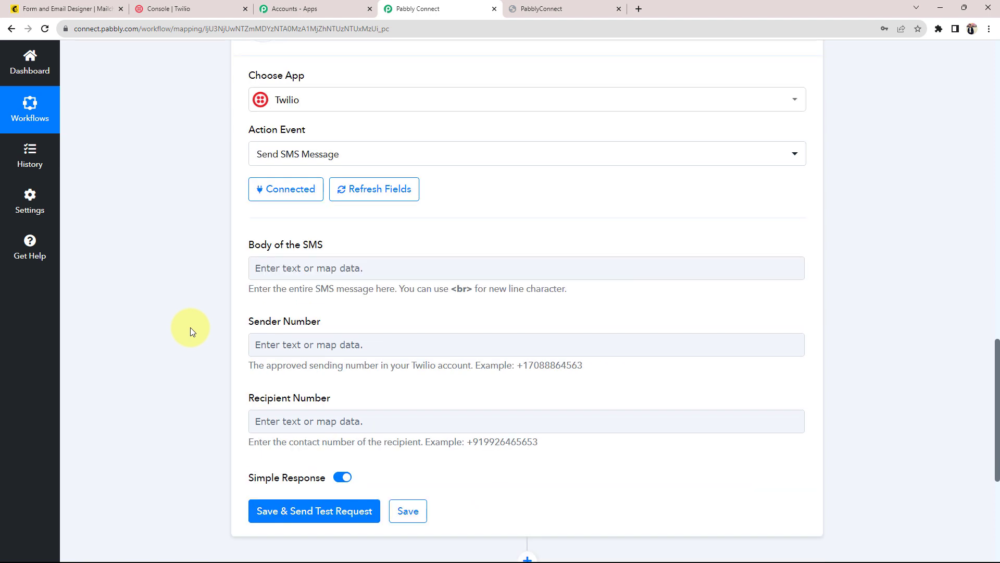
{"action": "key", "text": "ctrl+v"}
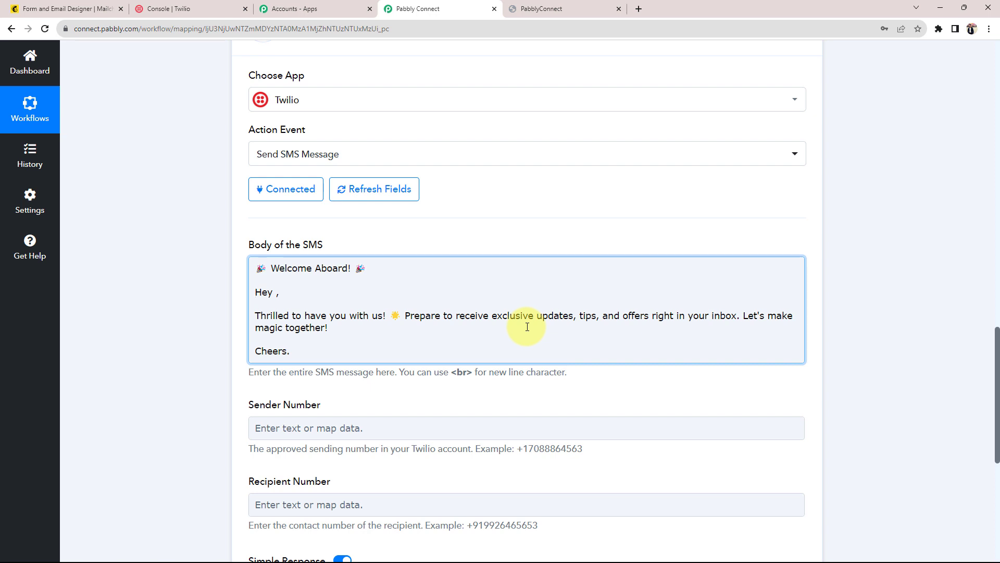
{"action": "left_click", "coordinate": [202, 352]}
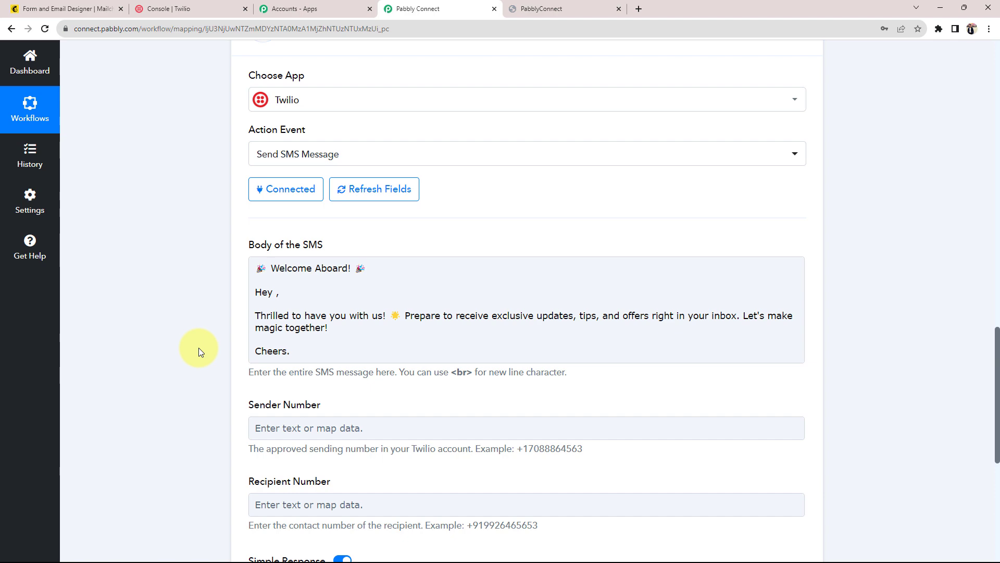
Step: Examine the first and last name values in the Mailchimp webhook response, which the SMS greeting needs
{"action": "scroll", "coordinate": [199, 348], "scroll_direction": "up", "scroll_amount": 10}
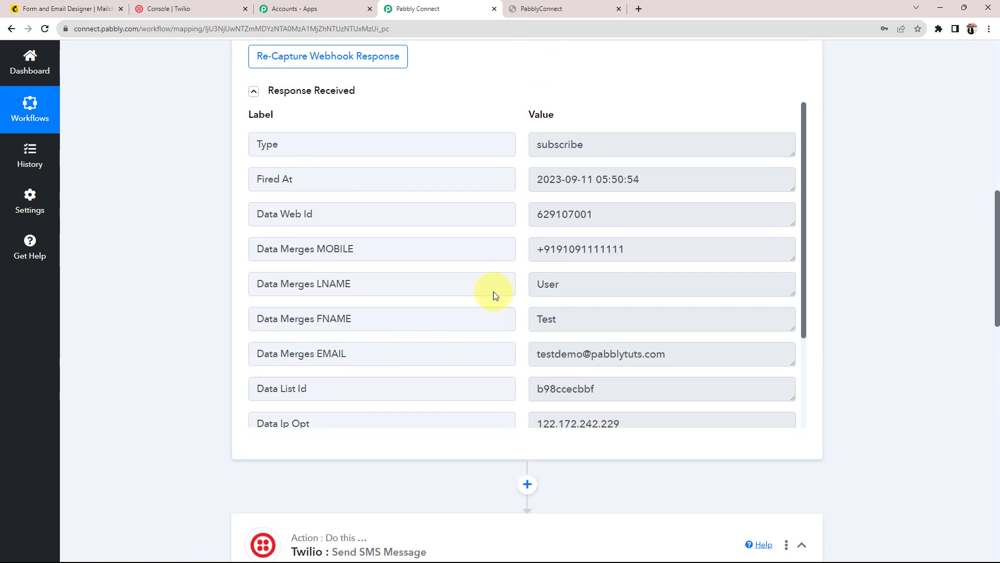
{"action": "left_click", "coordinate": [541, 320]}
{"action": "double_click", "coordinate": [542, 319]}
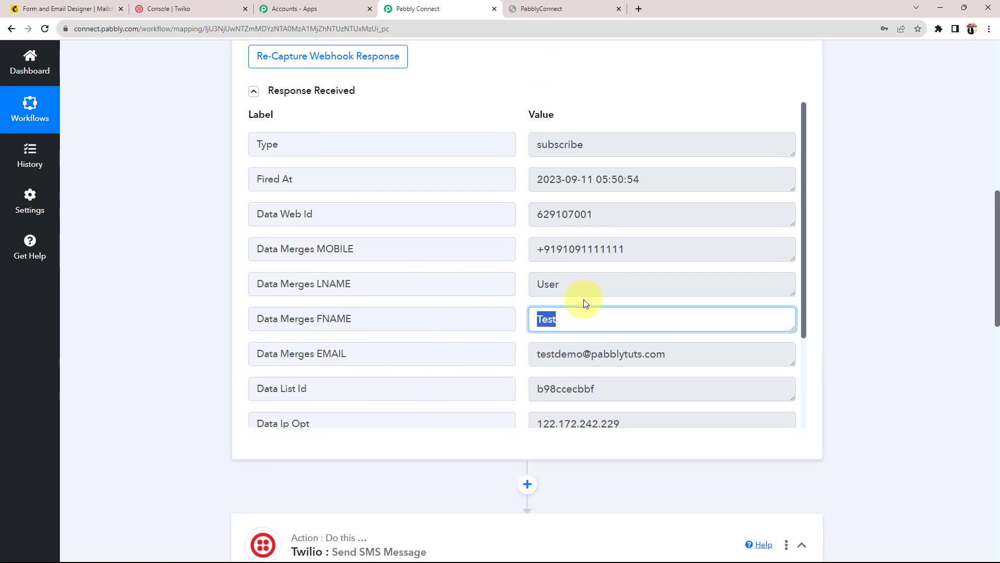
{"action": "left_click_drag", "start_coordinate": [560, 285], "coordinate": [530, 293]}
{"action": "scroll", "coordinate": [226, 309], "scroll_direction": "up", "scroll_amount": 7}
{"action": "scroll", "coordinate": [149, 334], "scroll_direction": "down", "scroll_amount": 17}
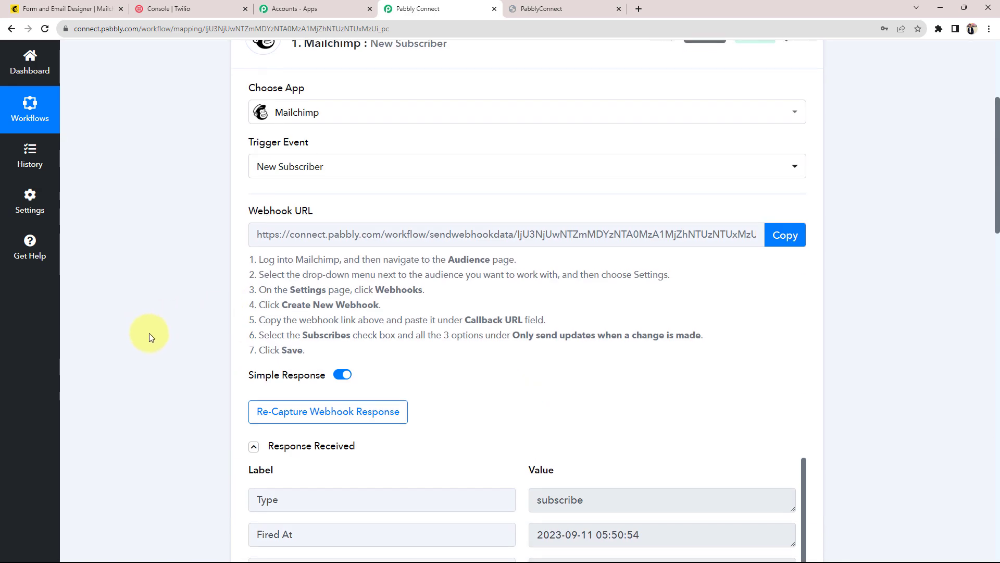
{"action": "scroll", "coordinate": [167, 245], "scroll_direction": "down", "scroll_amount": 4}
{"action": "scroll", "coordinate": [206, 209], "scroll_direction": "up", "scroll_amount": 2}
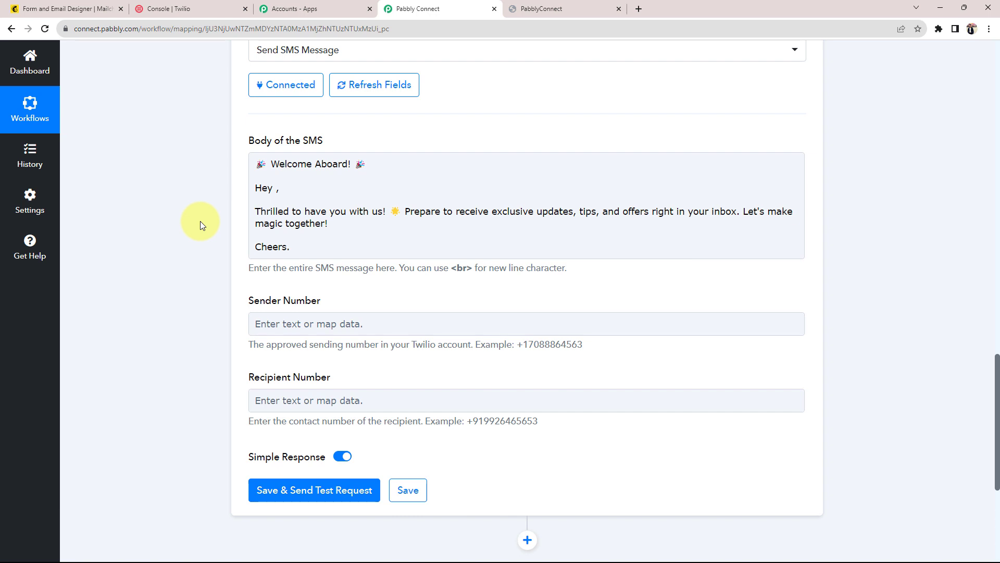
Step: Map the Mailchimp Data Merges FNAME and Data Merges LNAME values after "Hey" in the SMS body
{"action": "left_click", "coordinate": [263, 253]}
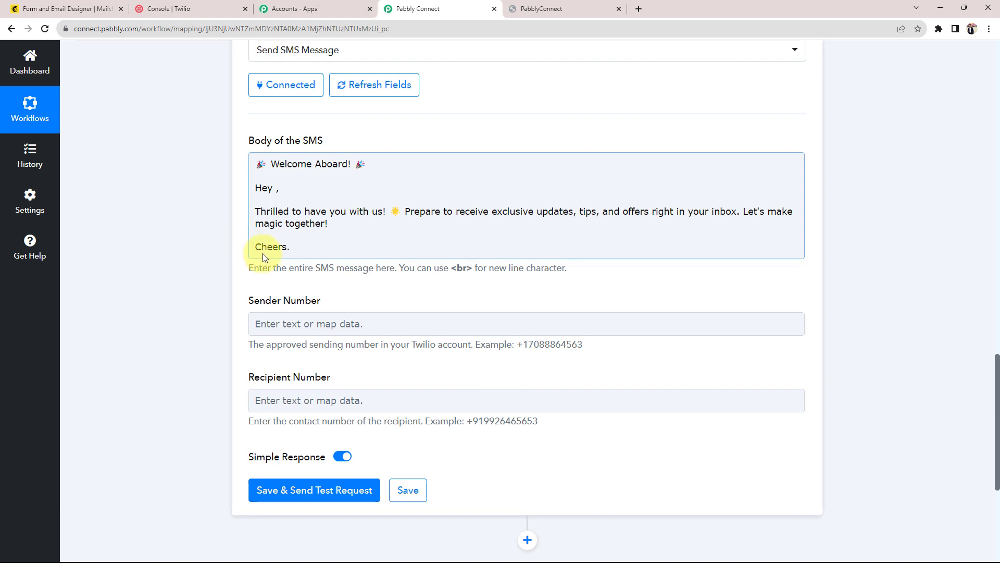
{"action": "left_click", "coordinate": [276, 188]}
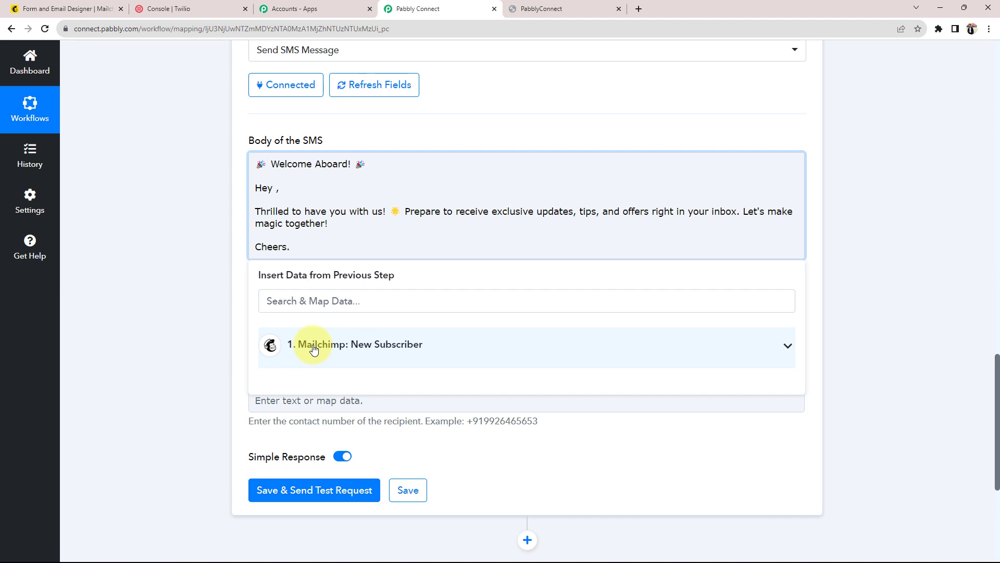
{"action": "left_click", "coordinate": [786, 342]}
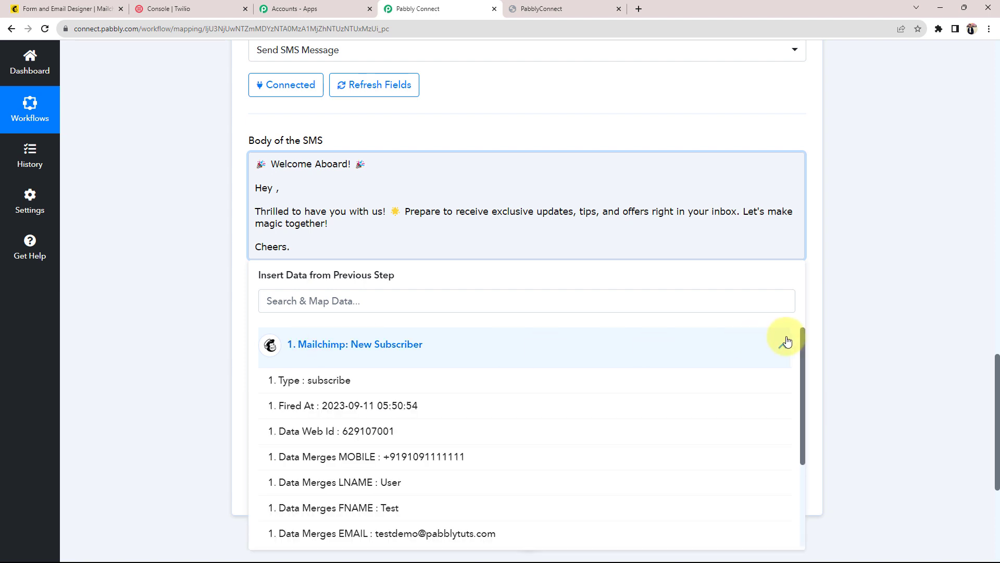
{"action": "left_click", "coordinate": [368, 506]}
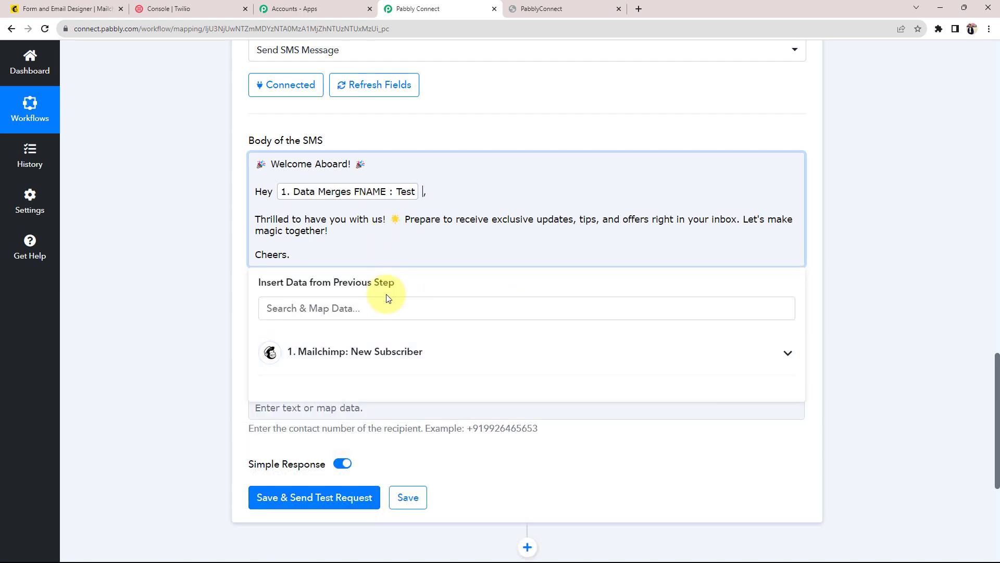
{"action": "left_click", "coordinate": [768, 363]}
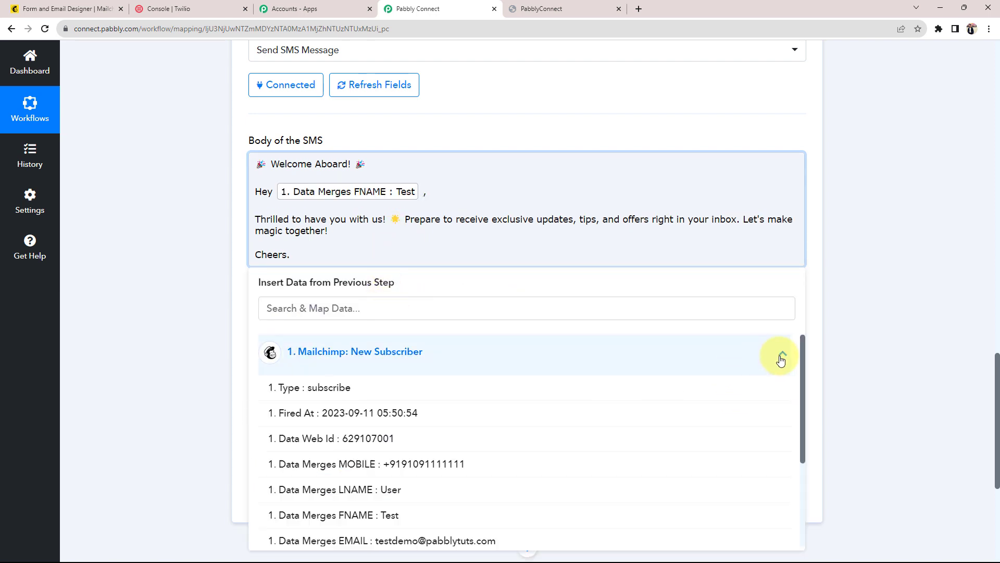
{"action": "left_click", "coordinate": [358, 487]}
{"action": "left_click", "coordinate": [190, 300]}
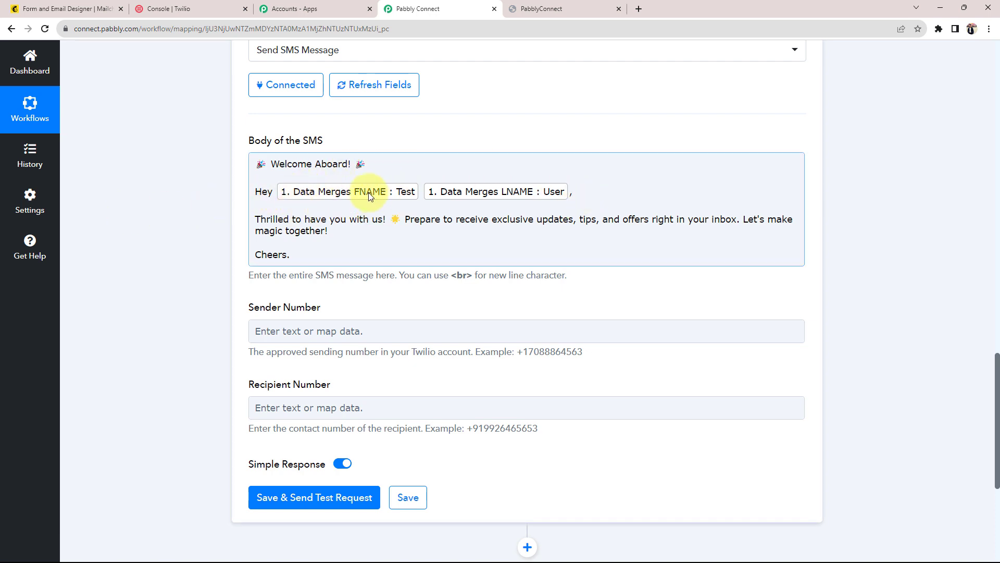
{"action": "left_click", "coordinate": [63, 9]}
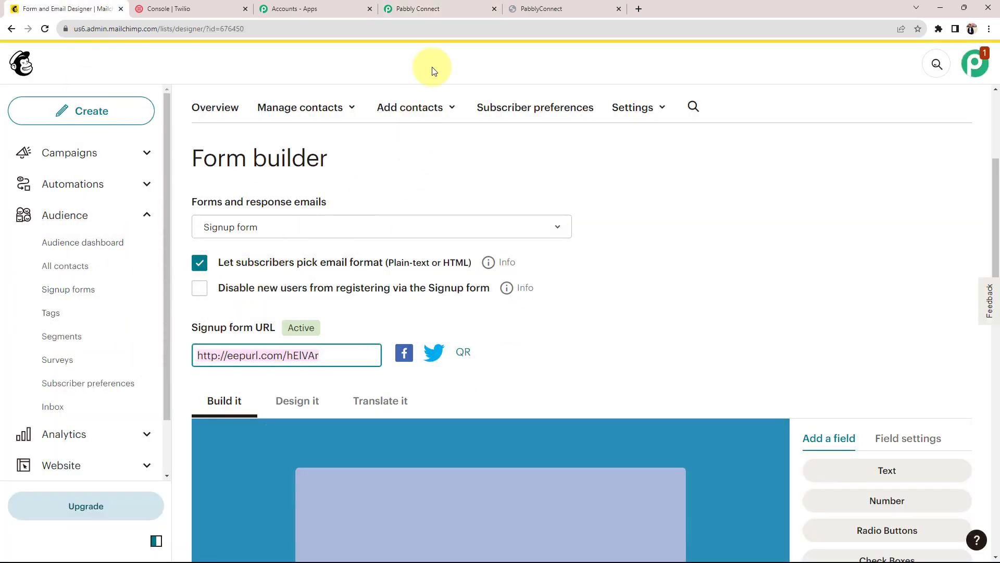
{"action": "left_click", "coordinate": [440, 6]}
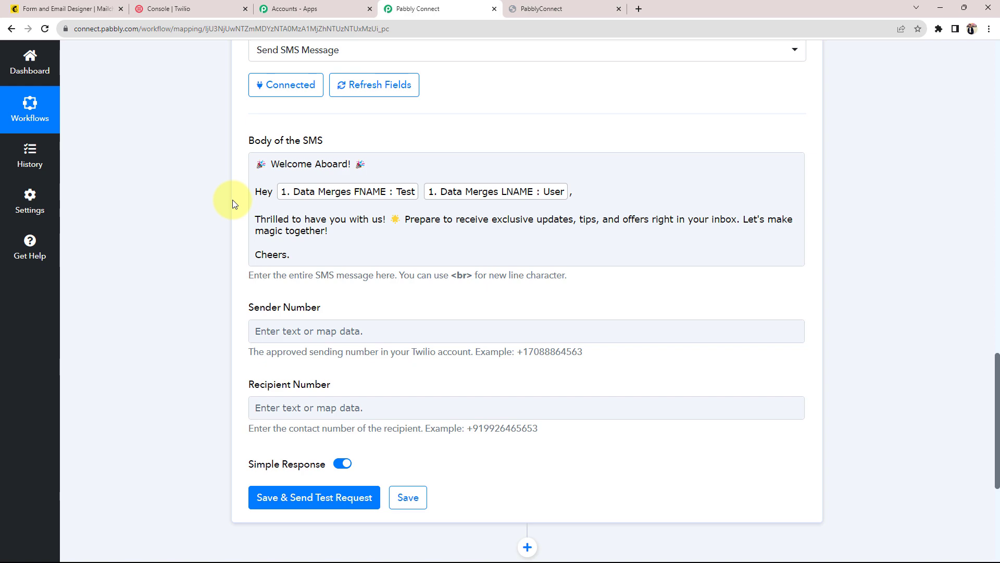
Step: Copy the Twilio phone number from the Twilio console and paste it as the Sender Number of the SMS action in Pabbly Connect
{"action": "scroll", "coordinate": [233, 204], "scroll_direction": "down", "scroll_amount": 1}
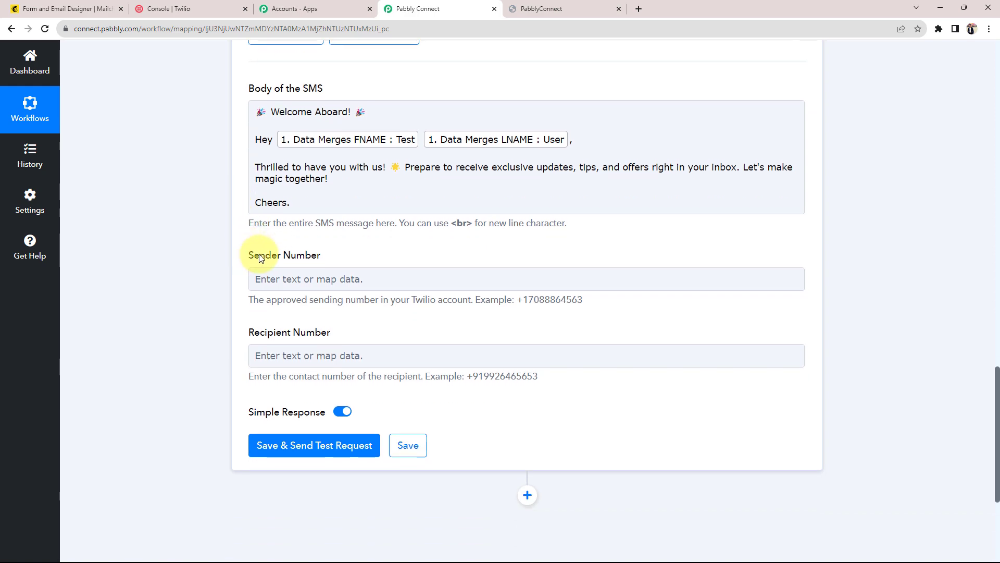
{"action": "left_click_drag", "start_coordinate": [377, 255], "coordinate": [183, 238]}
{"action": "left_click", "coordinate": [182, 239]}
{"action": "left_click", "coordinate": [202, 5]}
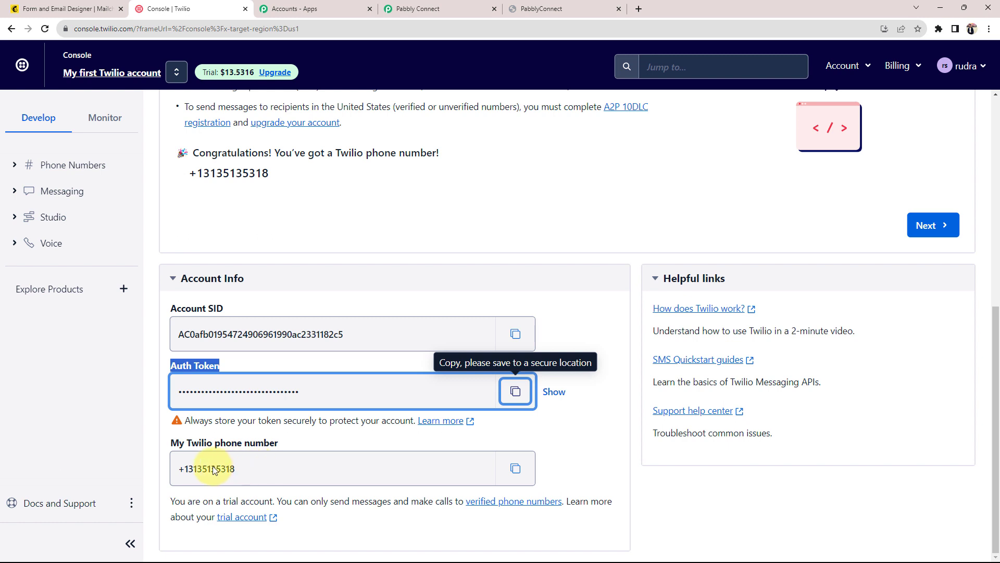
{"action": "left_click", "coordinate": [515, 468]}
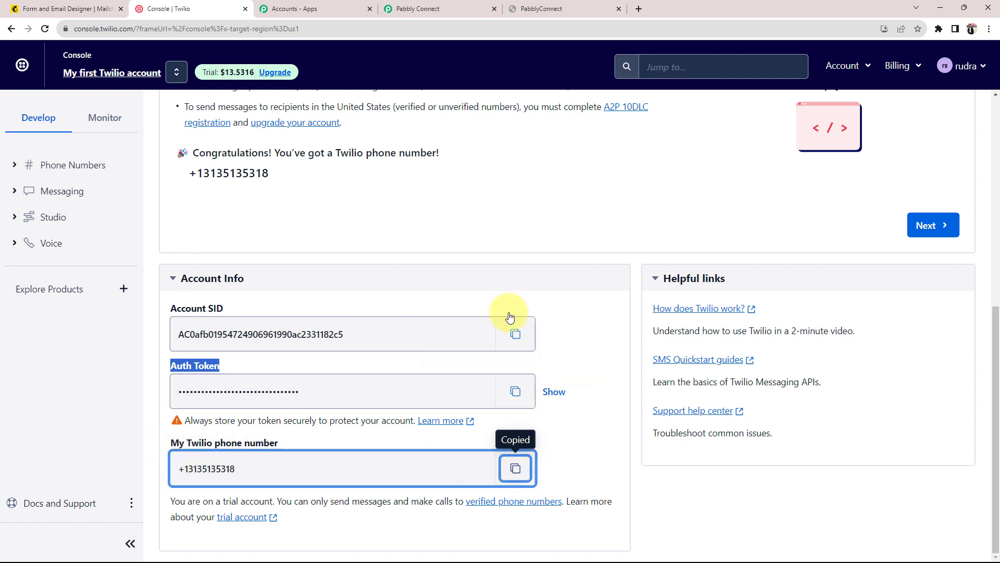
{"action": "left_click", "coordinate": [441, 8]}
{"action": "right_click", "coordinate": [277, 278]}
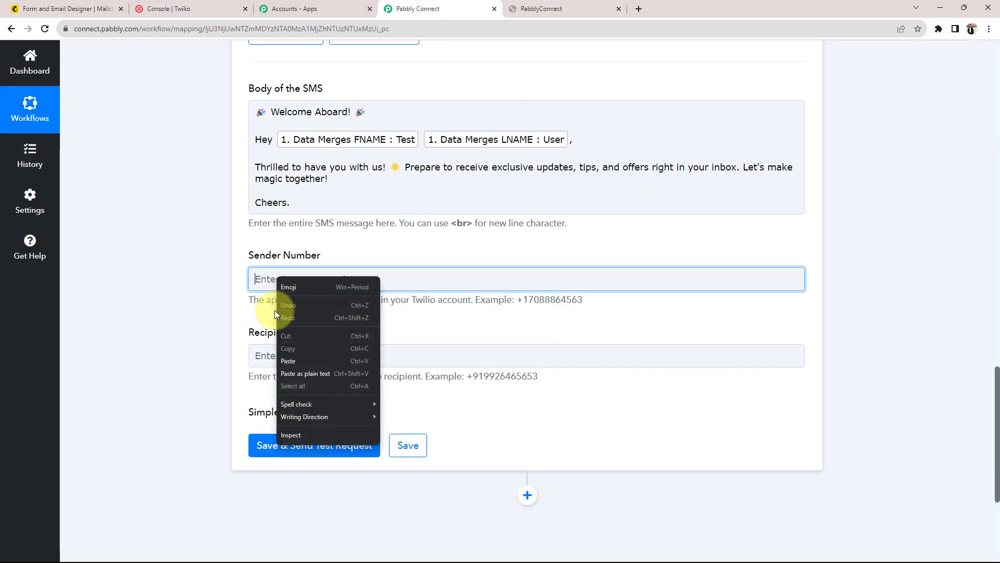
{"action": "left_click", "coordinate": [287, 360]}
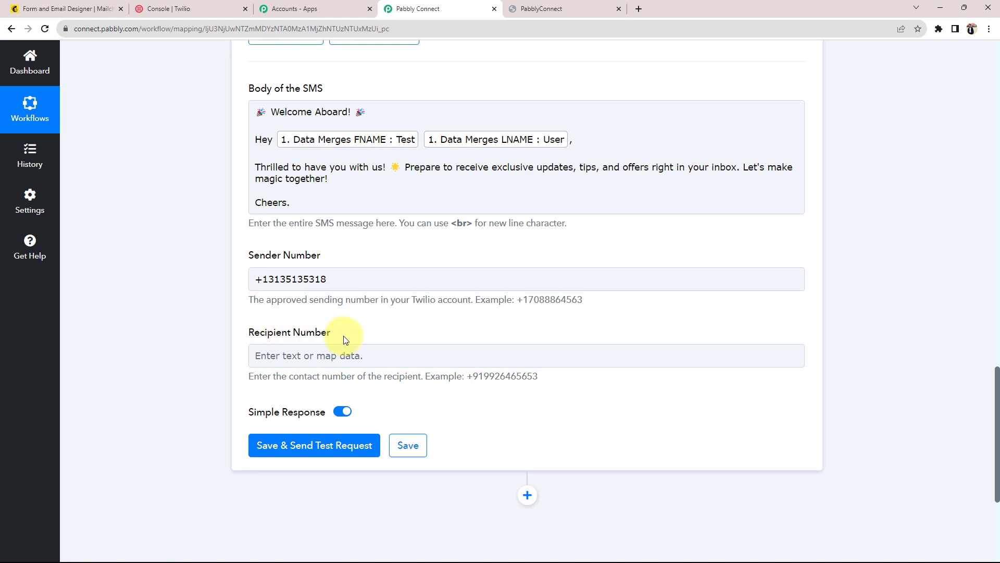
{"action": "left_click_drag", "start_coordinate": [346, 339], "coordinate": [239, 333]}
{"action": "left_click", "coordinate": [239, 332]}
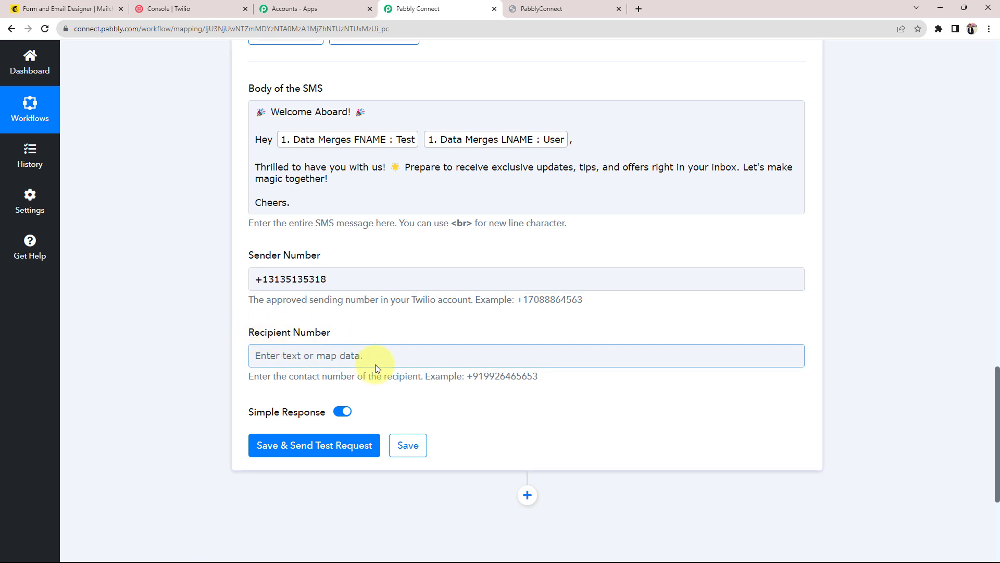
Step: Map the Mailchimp Data Merges MOBILE value as the Recipient Number of the SMS
{"action": "left_click_drag", "start_coordinate": [465, 376], "coordinate": [558, 389]}
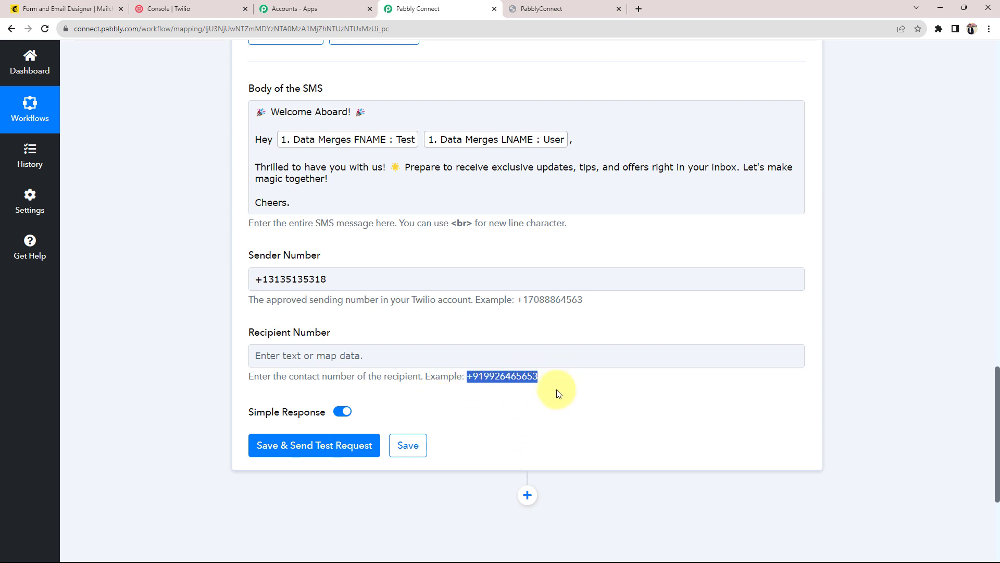
{"action": "left_click", "coordinate": [480, 458]}
{"action": "left_click", "coordinate": [297, 356]}
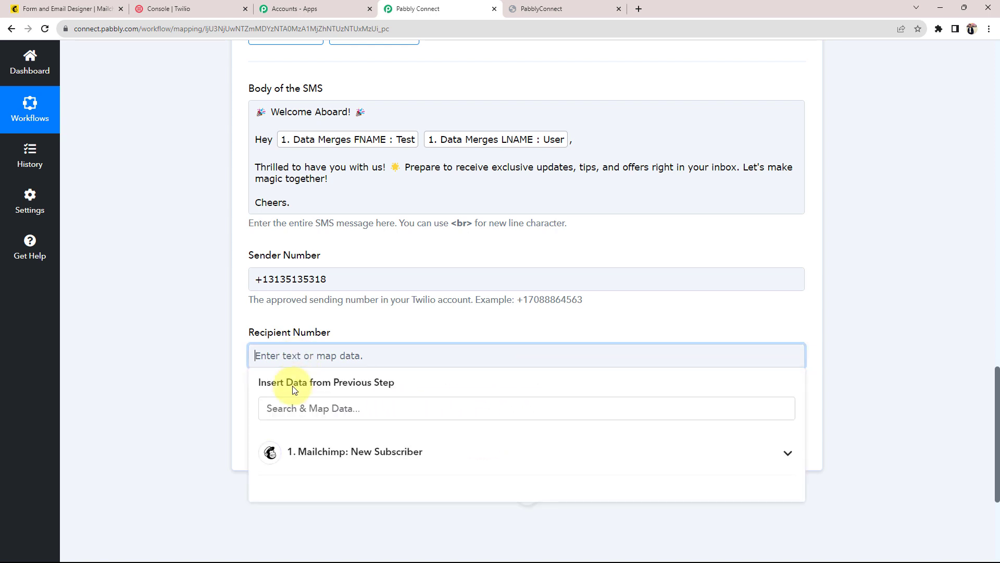
{"action": "scroll", "coordinate": [354, 414], "scroll_direction": "down", "scroll_amount": 1}
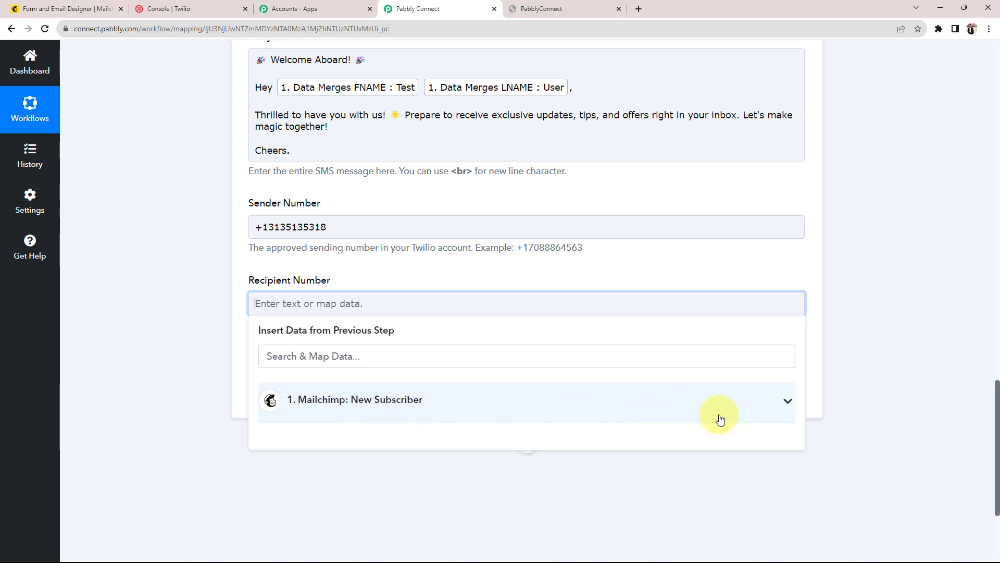
{"action": "left_click", "coordinate": [776, 407]}
{"action": "scroll", "coordinate": [292, 396], "scroll_direction": "down", "scroll_amount": 2}
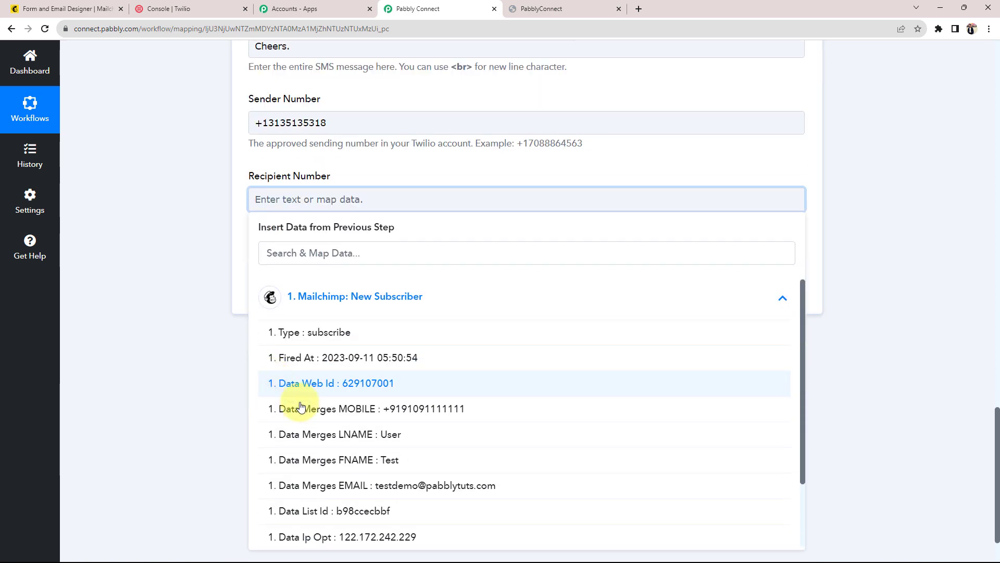
{"action": "left_click", "coordinate": [402, 409]}
{"action": "left_click", "coordinate": [173, 274]}
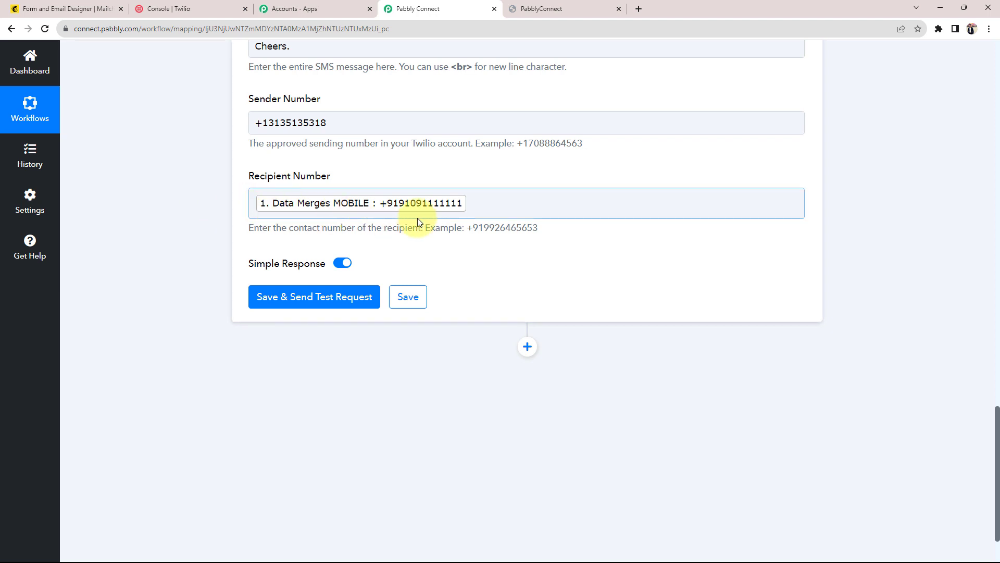
{"action": "left_click", "coordinate": [371, 208]}
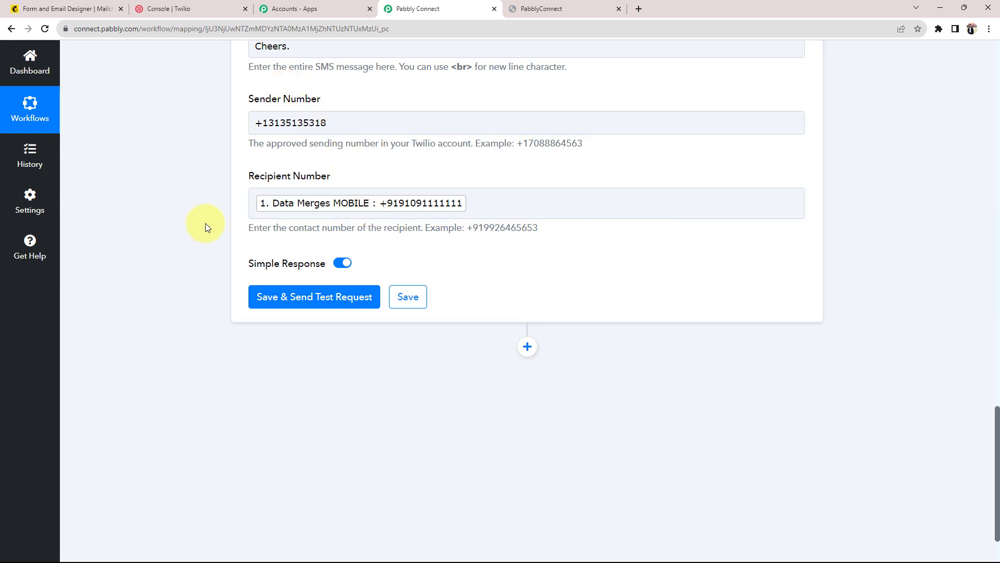
Step: Save the Twilio SMS action with a test request and review the response received
{"action": "left_click", "coordinate": [320, 304]}
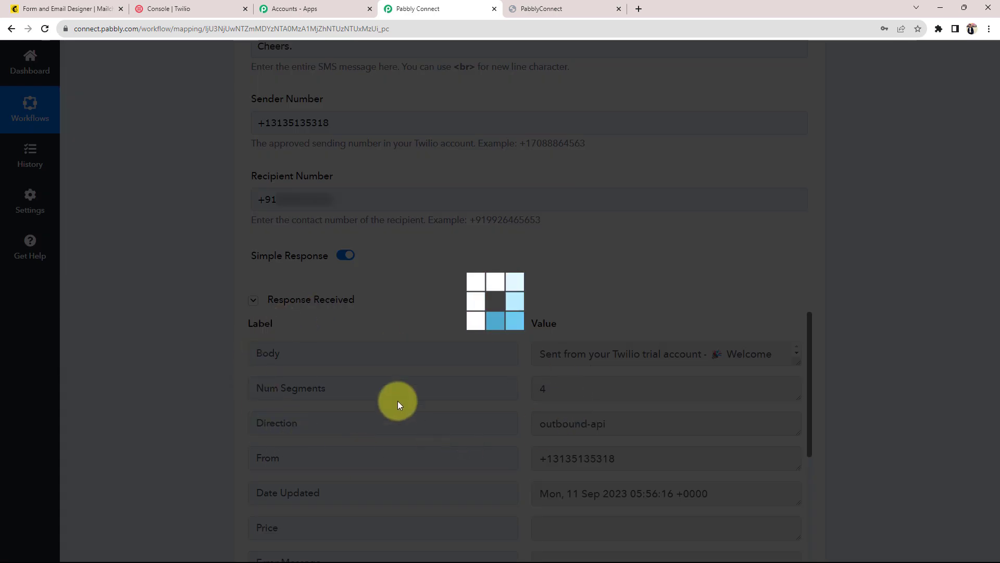
{"action": "scroll", "coordinate": [255, 383], "scroll_direction": "down", "scroll_amount": 6}
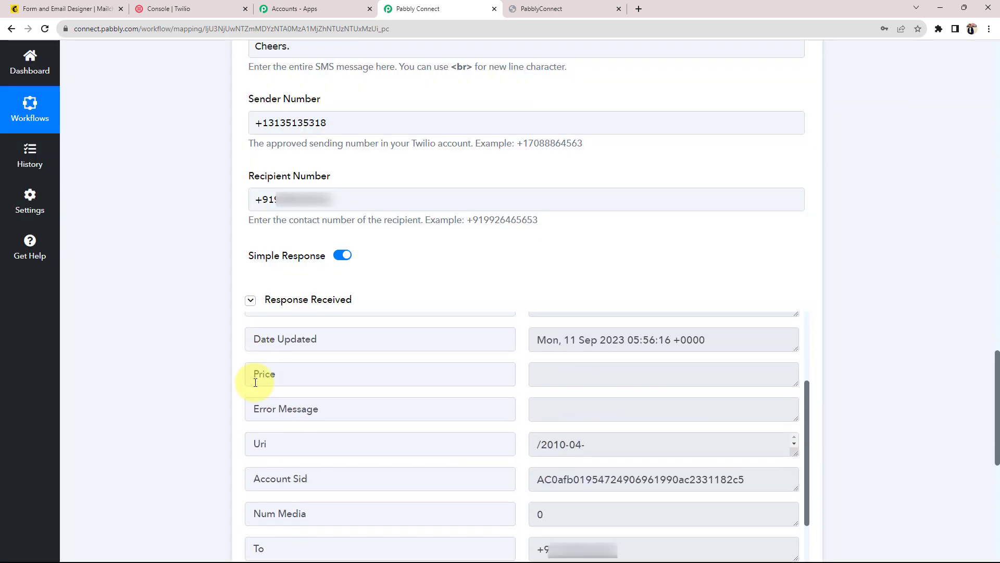
{"action": "scroll", "coordinate": [256, 383], "scroll_direction": "up", "scroll_amount": 6}
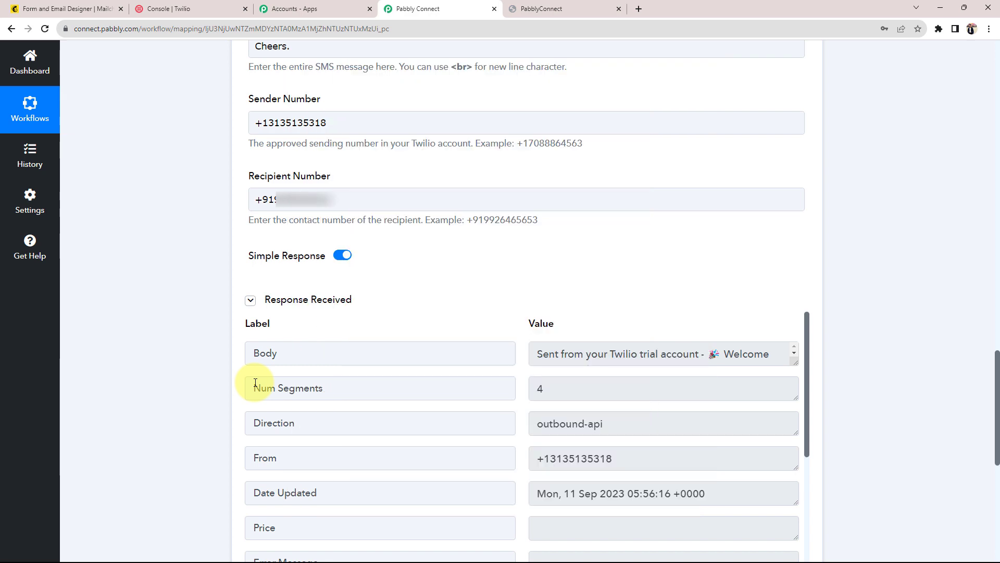
Step: Collapse the Twilio Send SMS Message action and the Mailchimp New Subscriber trigger
{"action": "scroll", "coordinate": [255, 383], "scroll_direction": "up", "scroll_amount": 10}
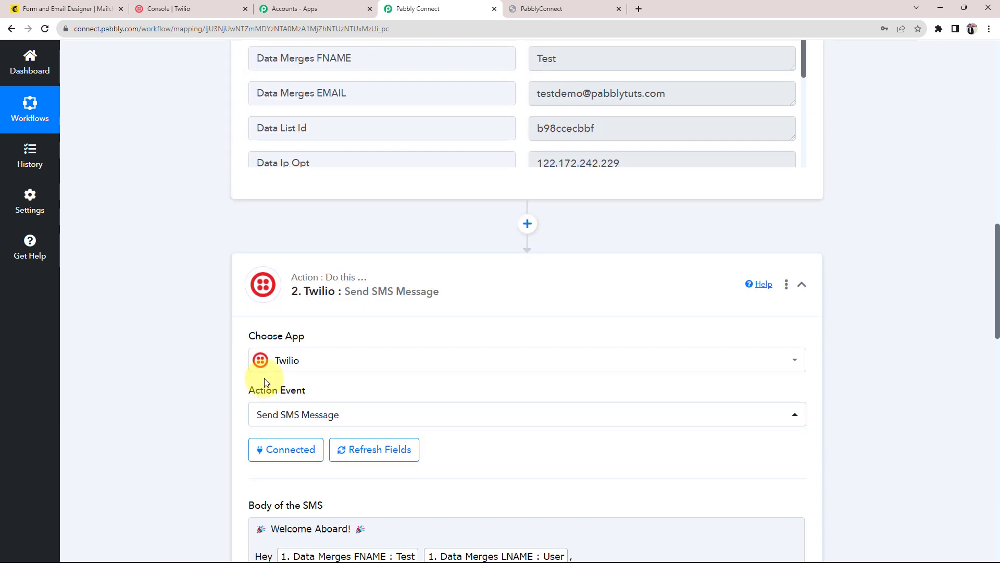
{"action": "left_click", "coordinate": [538, 290]}
{"action": "scroll", "coordinate": [540, 292], "scroll_direction": "up", "scroll_amount": 10}
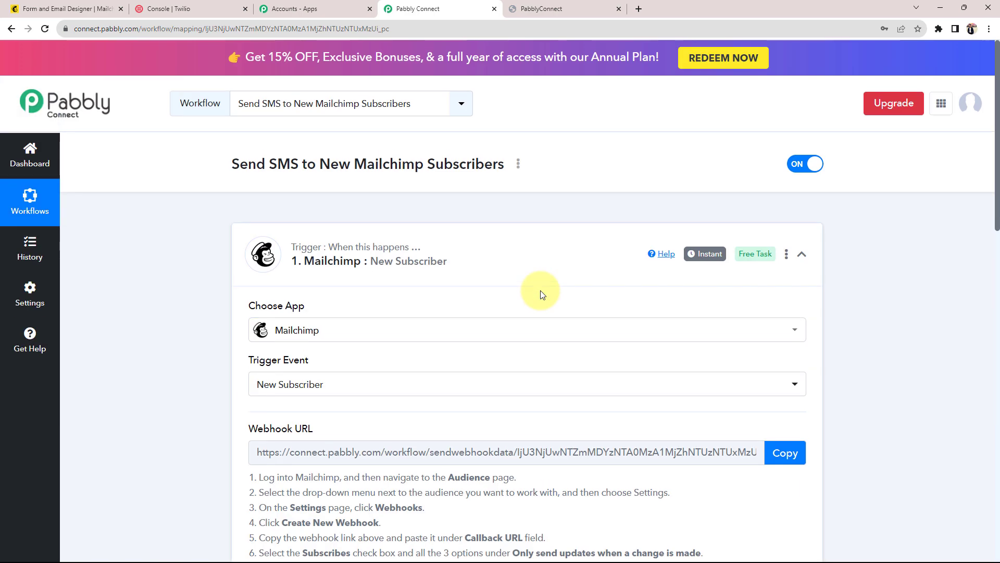
{"action": "left_click", "coordinate": [541, 269]}
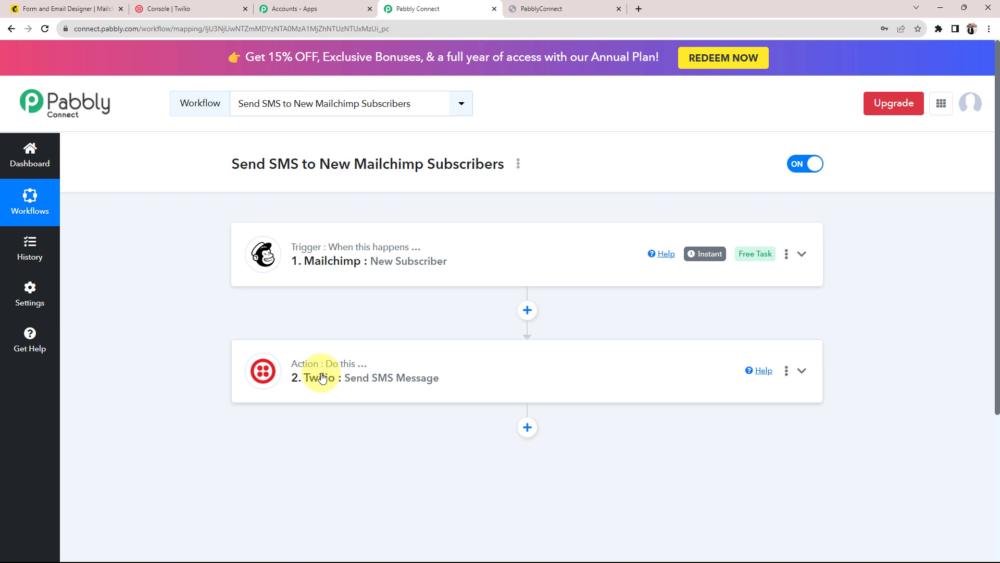
{"action": "left_click", "coordinate": [73, 9]}
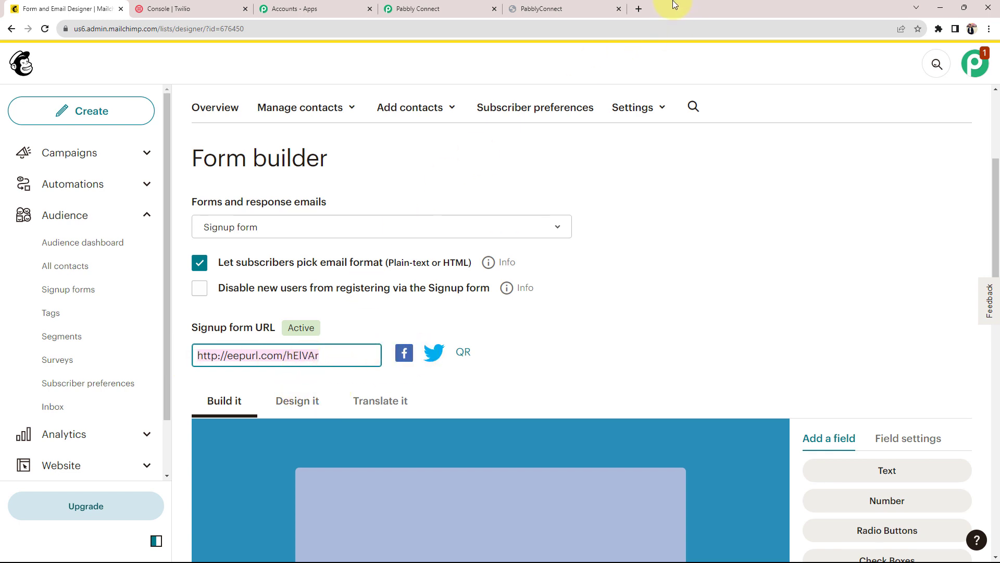
{"action": "left_click", "coordinate": [640, 8]}
{"action": "left_click", "coordinate": [417, 265]}
{"action": "type", "text": "http://eepurl.com/hElVAr"}
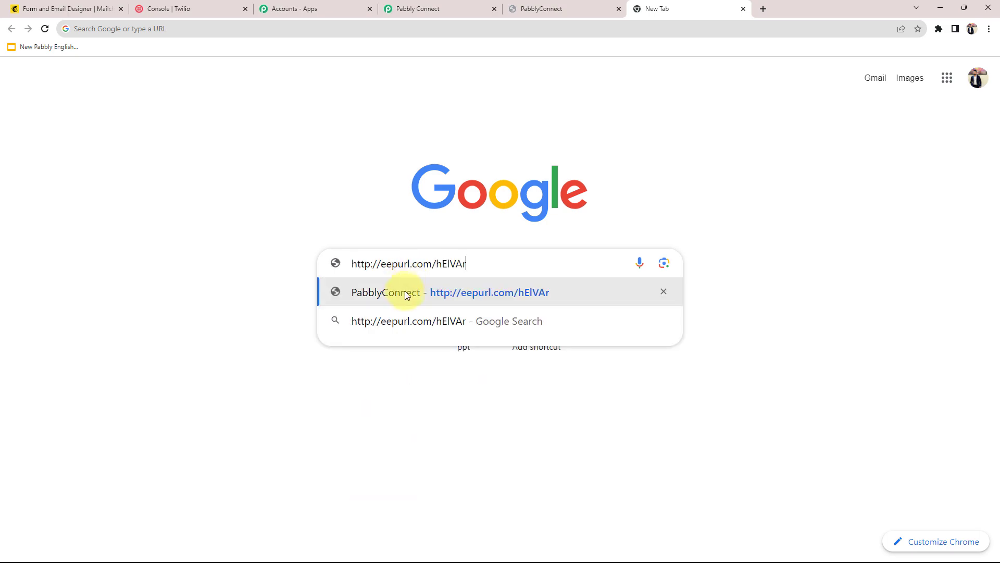
{"action": "key", "text": "Return"}
{"action": "left_click", "coordinate": [613, 11]}
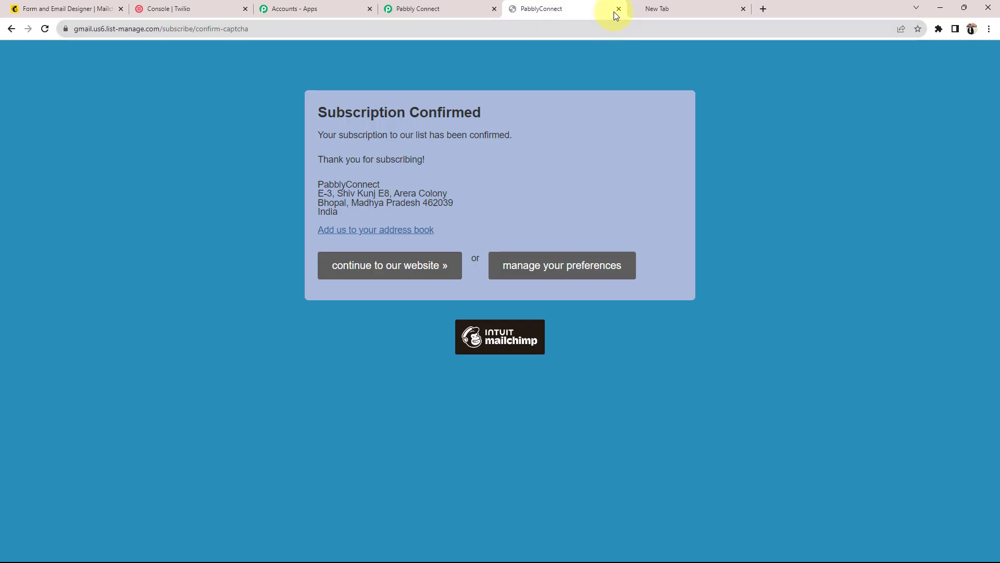
{"action": "left_click", "coordinate": [618, 9]}
{"action": "scroll", "coordinate": [292, 348], "scroll_direction": "down", "scroll_amount": 2}
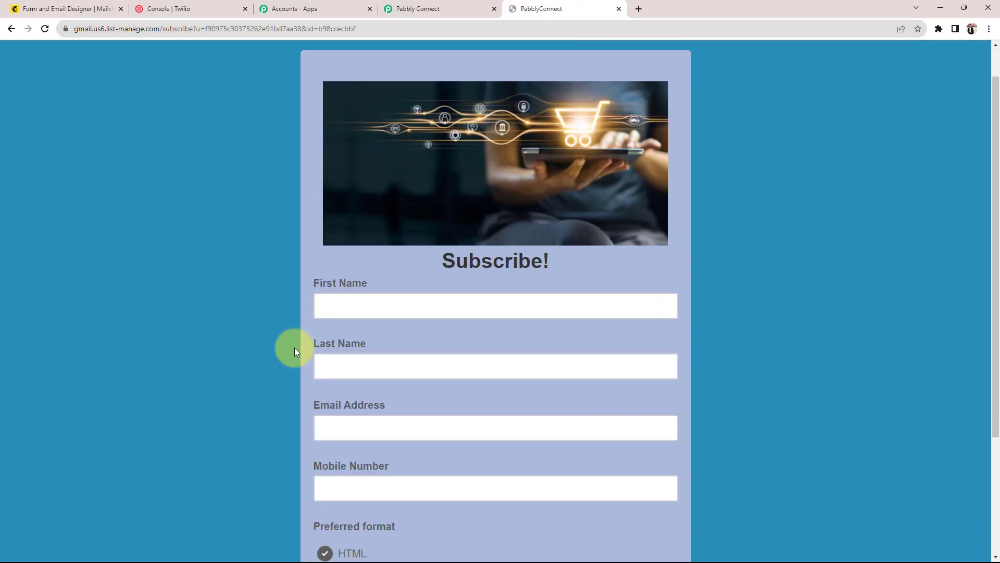
Step: Fill in the signup form with the test subscriber's first name, last name, email address and mobile number with the +91 country code
{"action": "left_click", "coordinate": [383, 243]}
{"action": "left_click", "coordinate": [386, 302]}
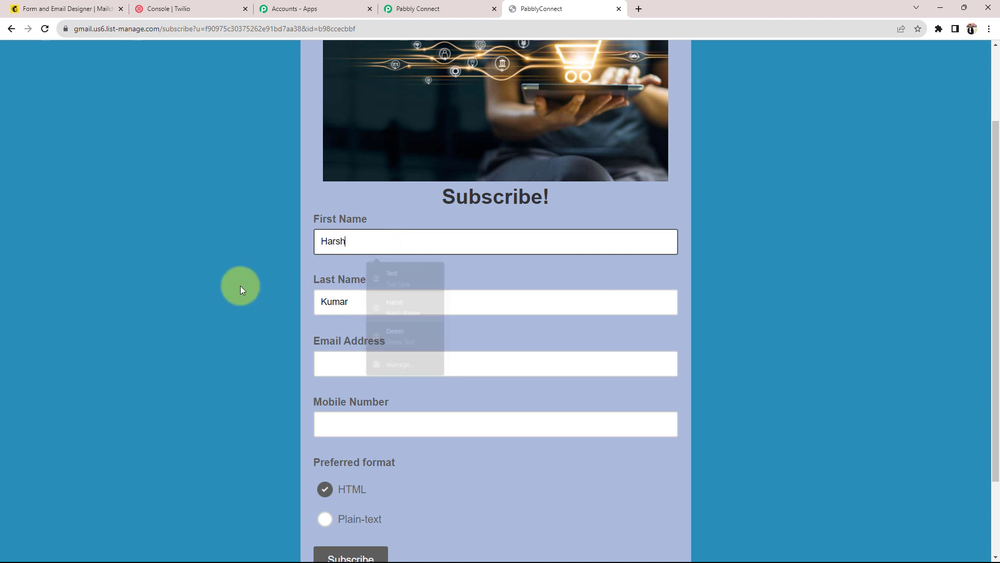
{"action": "left_click", "coordinate": [341, 363]}
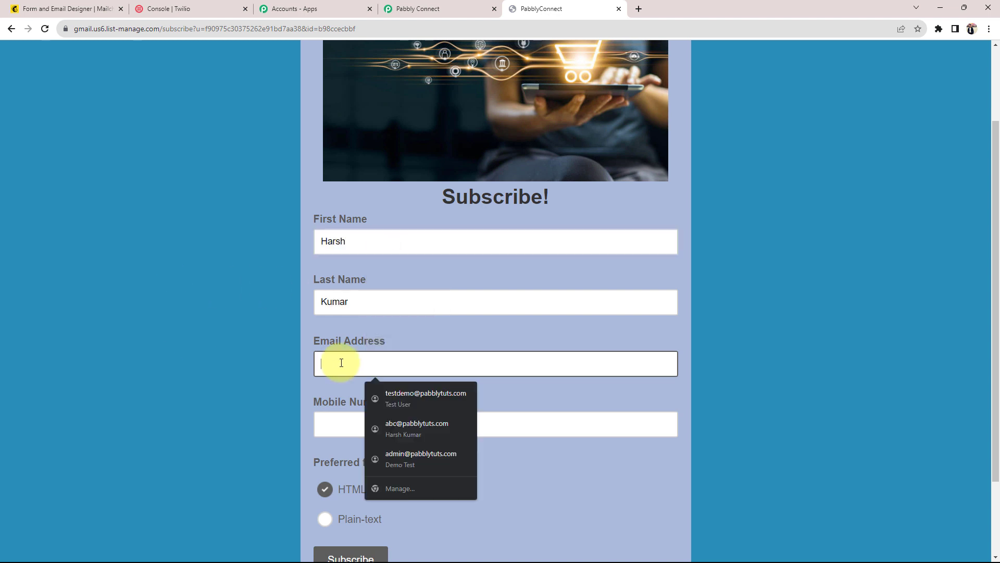
{"action": "left_click", "coordinate": [395, 423]}
{"action": "double_click", "coordinate": [348, 424]}
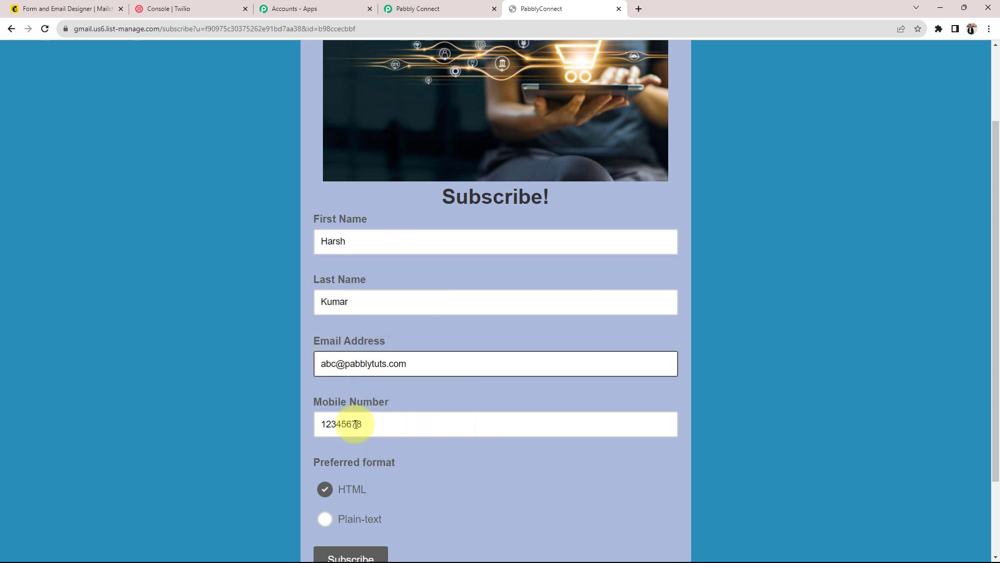
{"action": "key", "text": "BackSpace"}
{"action": "type", "text": "+"}
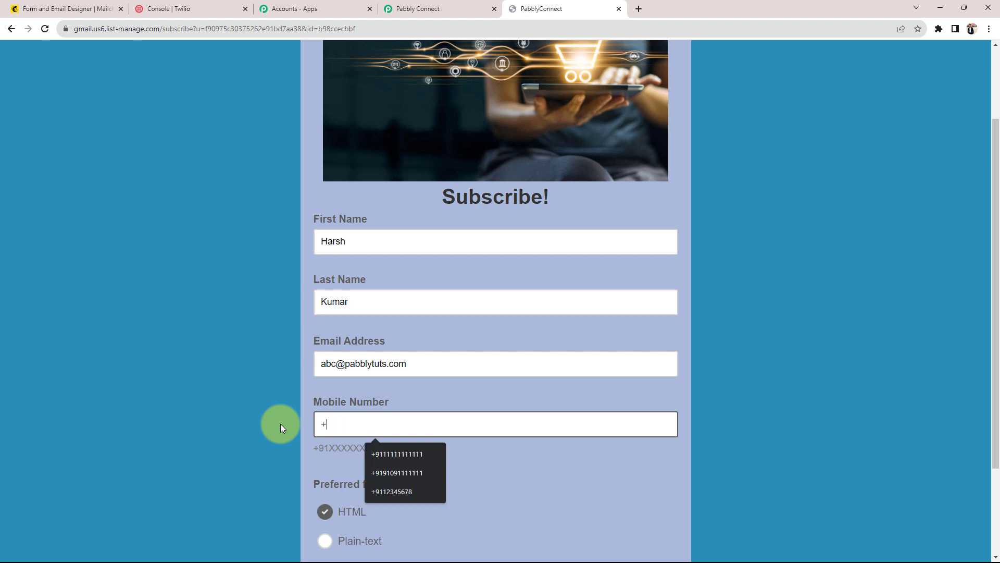
{"action": "type", "text": "9181XXXXXXXX"}
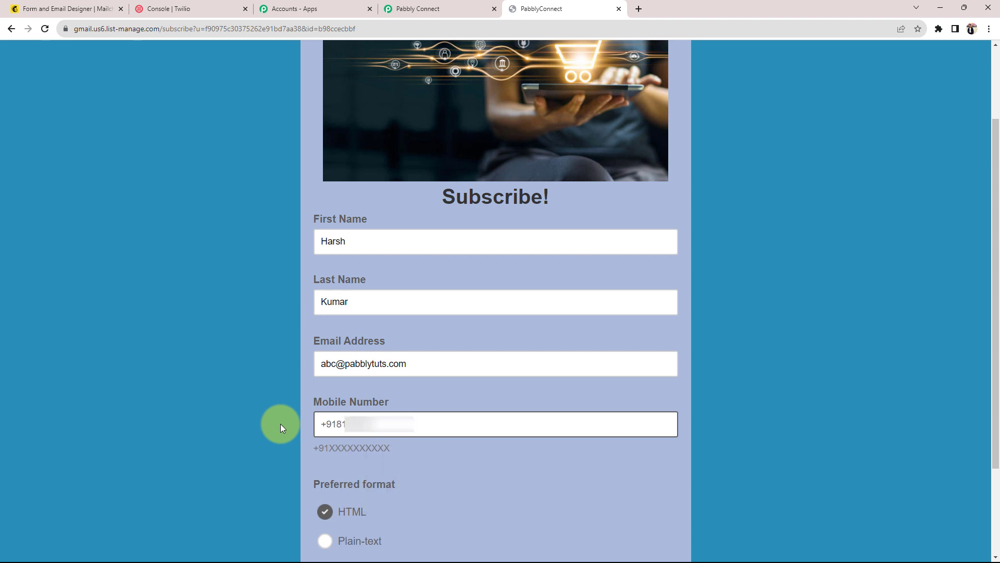
Step: Submit the signup form, check the subscription confirmation and return to the workflow in Pabbly Connect
{"action": "scroll", "coordinate": [281, 424], "scroll_direction": "down", "scroll_amount": 3}
{"action": "key", "text": "Return"}
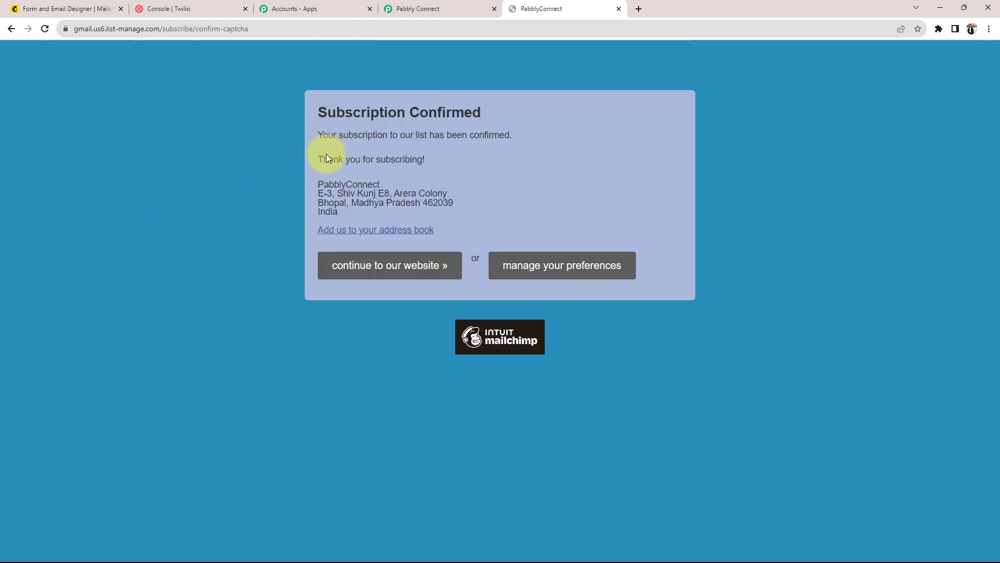
{"action": "left_click_drag", "start_coordinate": [318, 113], "coordinate": [480, 112]}
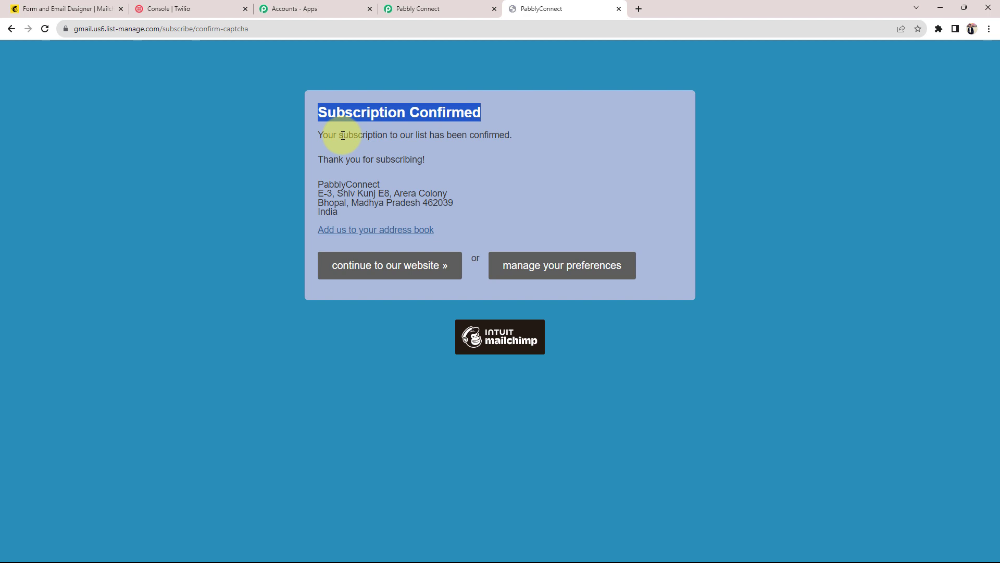
{"action": "left_click", "coordinate": [431, 9]}
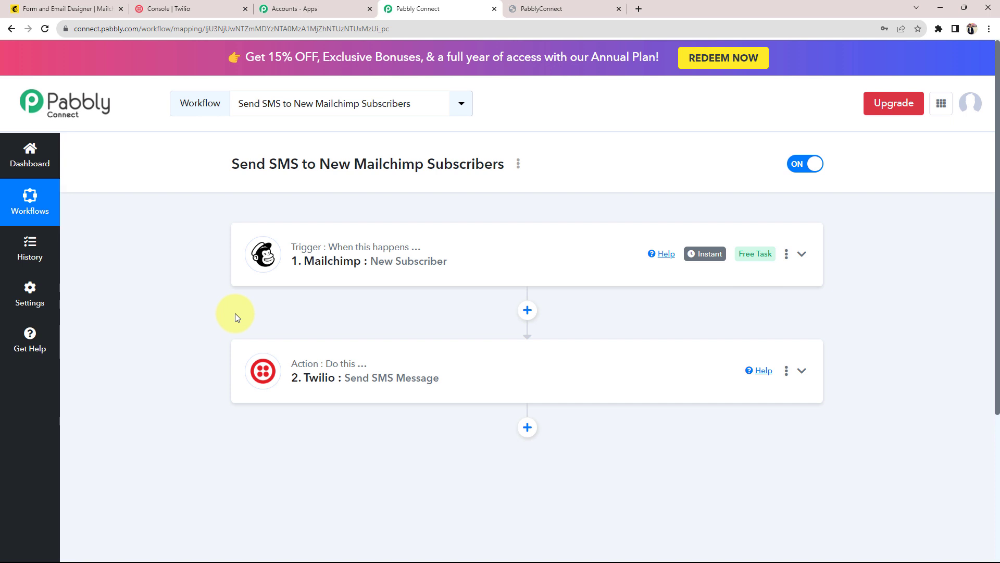